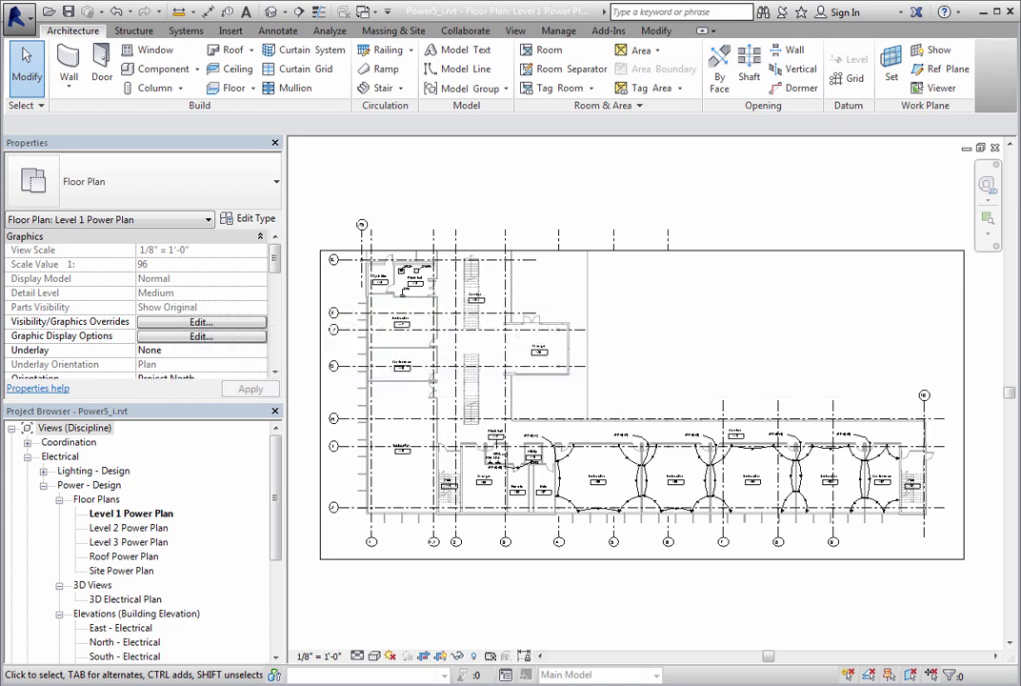
- Create a panel schedule for panel PP-A only, using the default template
left_click(329, 30)
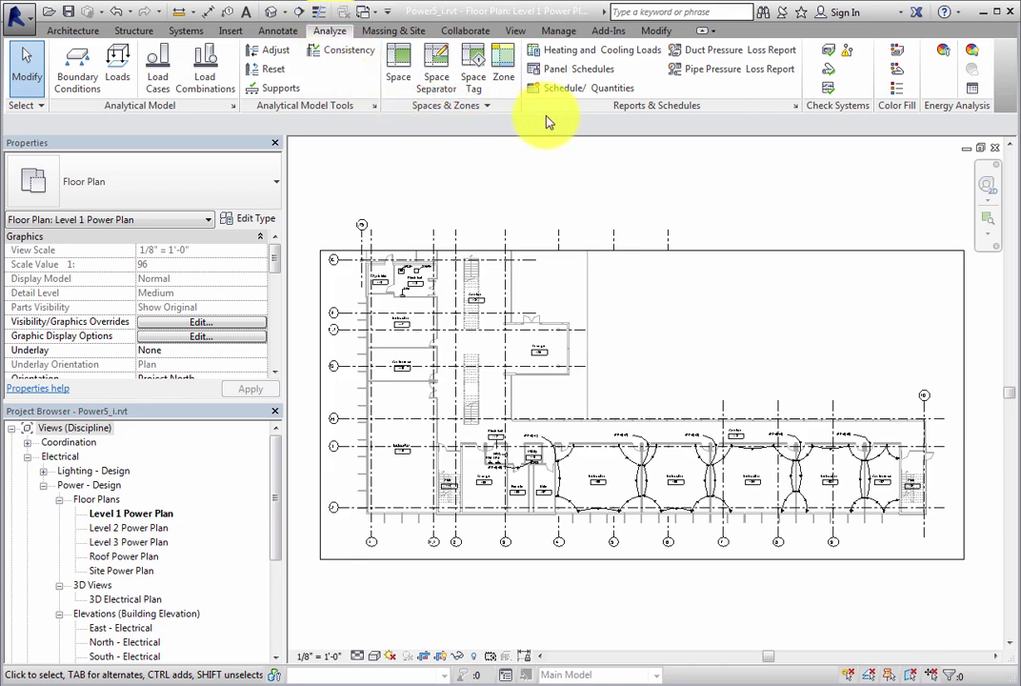
left_click(602, 79)
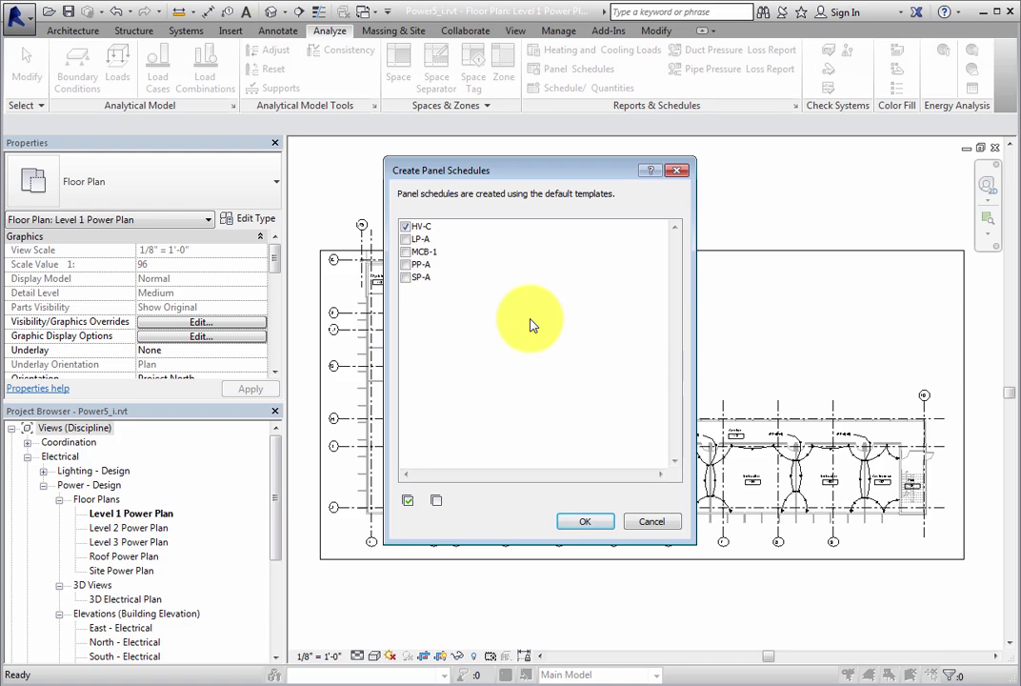
left_click(406, 239)
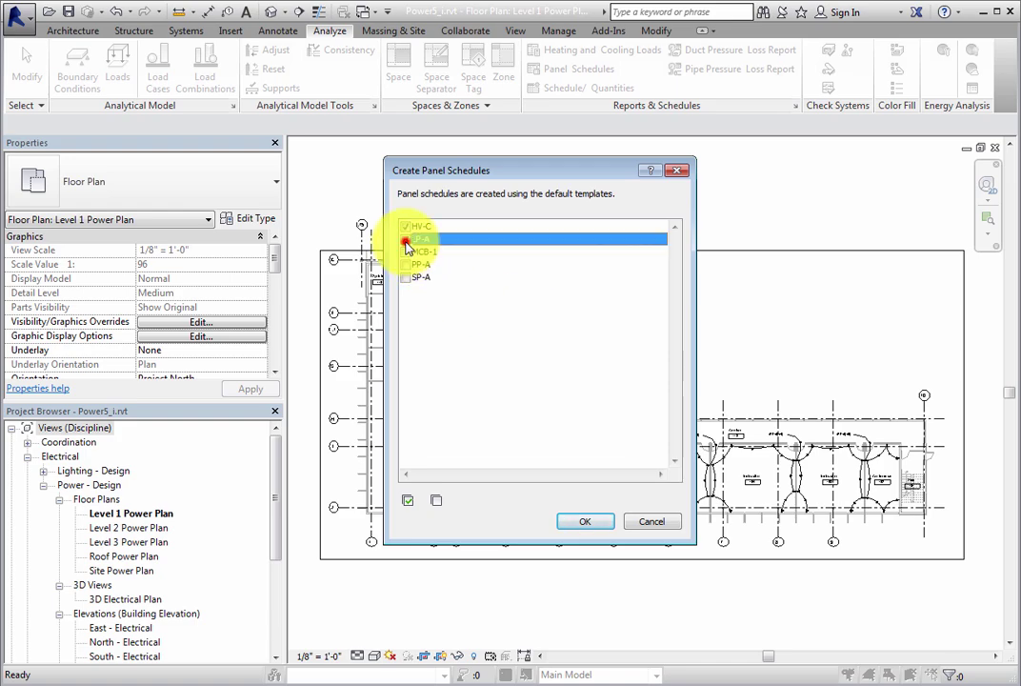
left_click(405, 251)
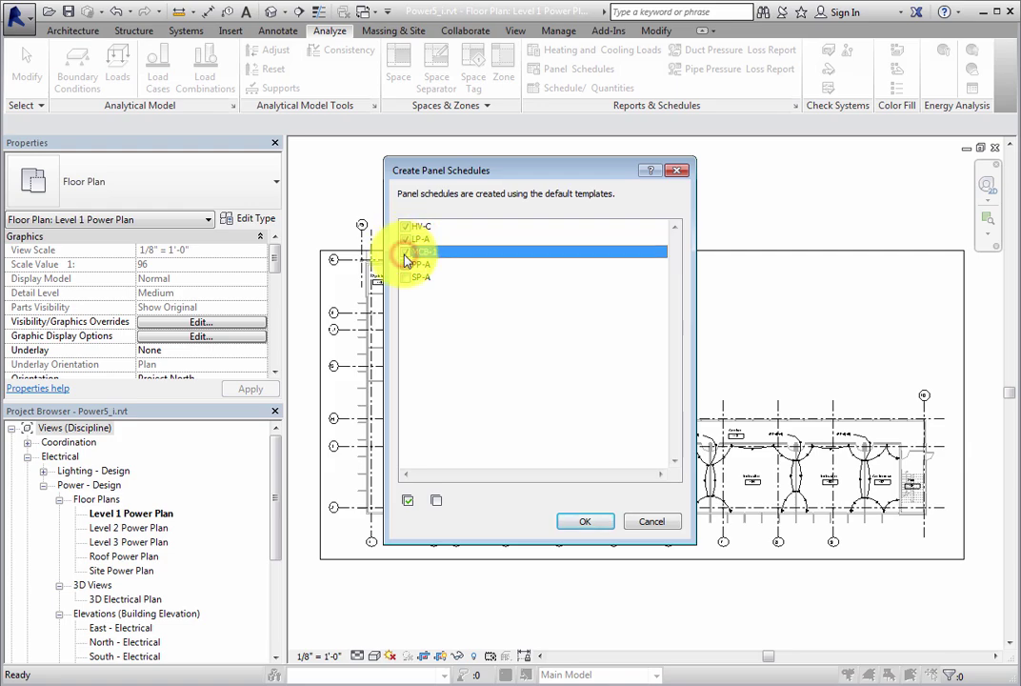
left_click(406, 264)
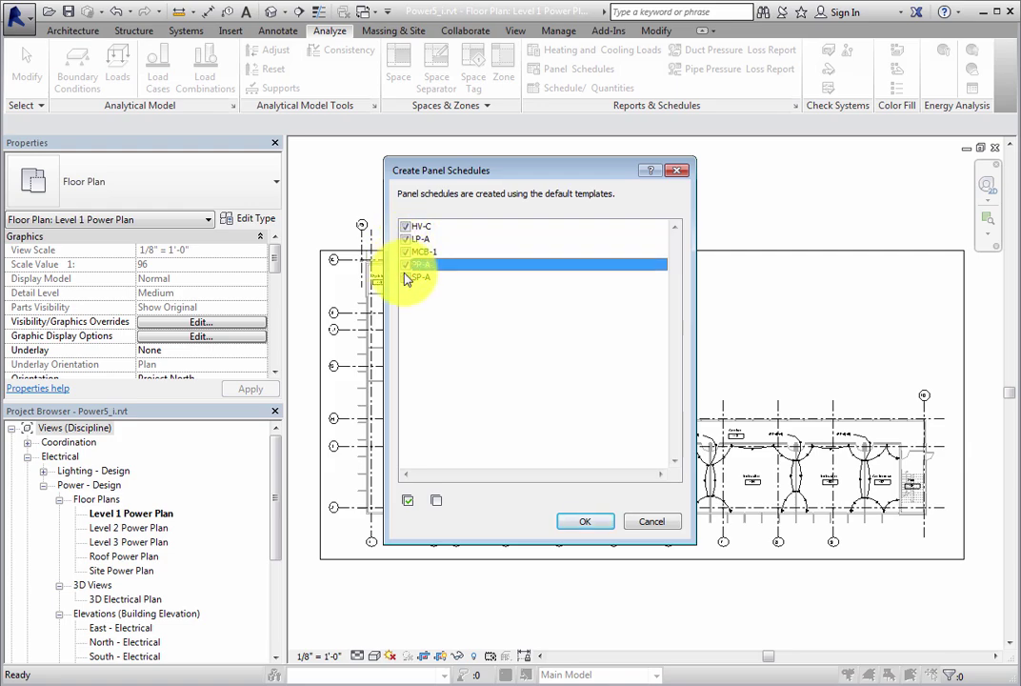
left_click(410, 501)
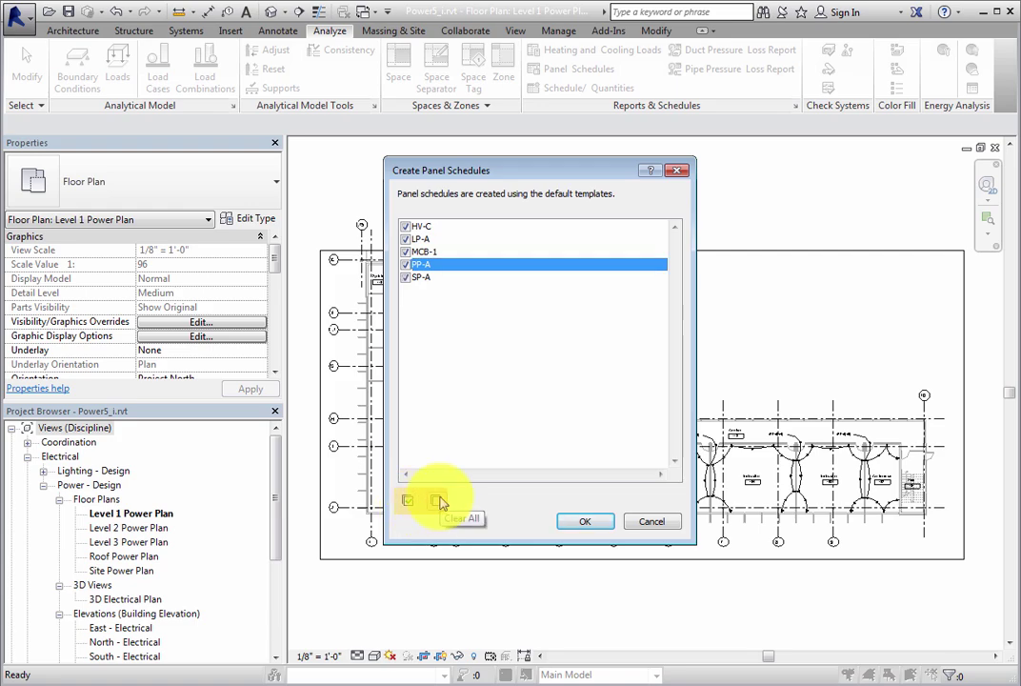
left_click(438, 501)
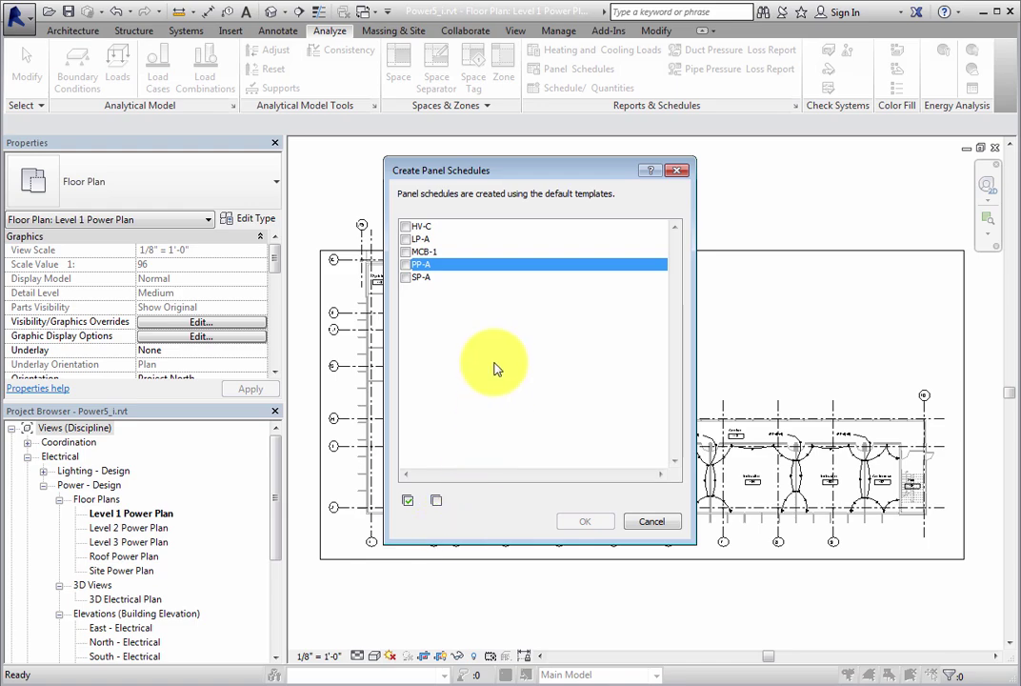
left_click(405, 265)
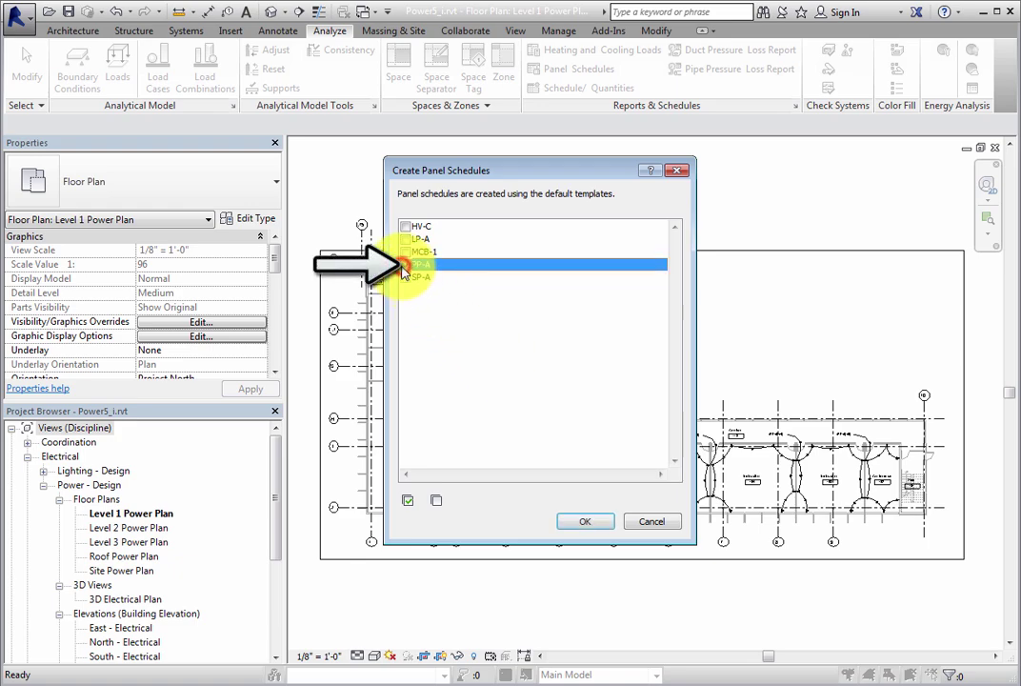
left_click(598, 523)
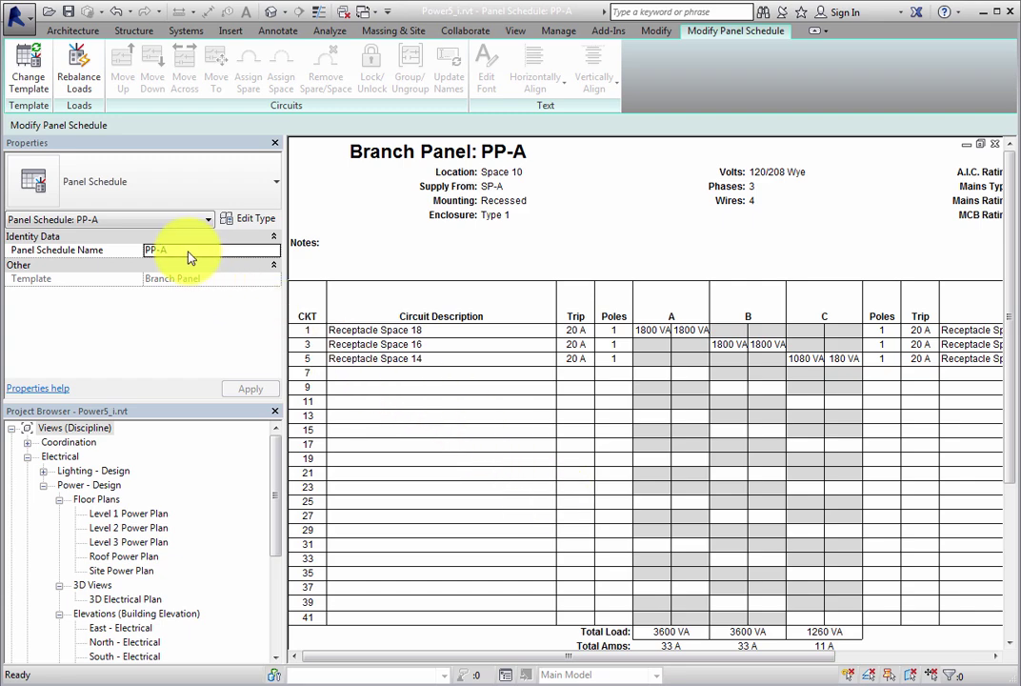
- Expand the Panel Schedules category in the project browser and examine the PP-A schedule's name and notes fields
left_click_drag(277, 444, 274, 542)
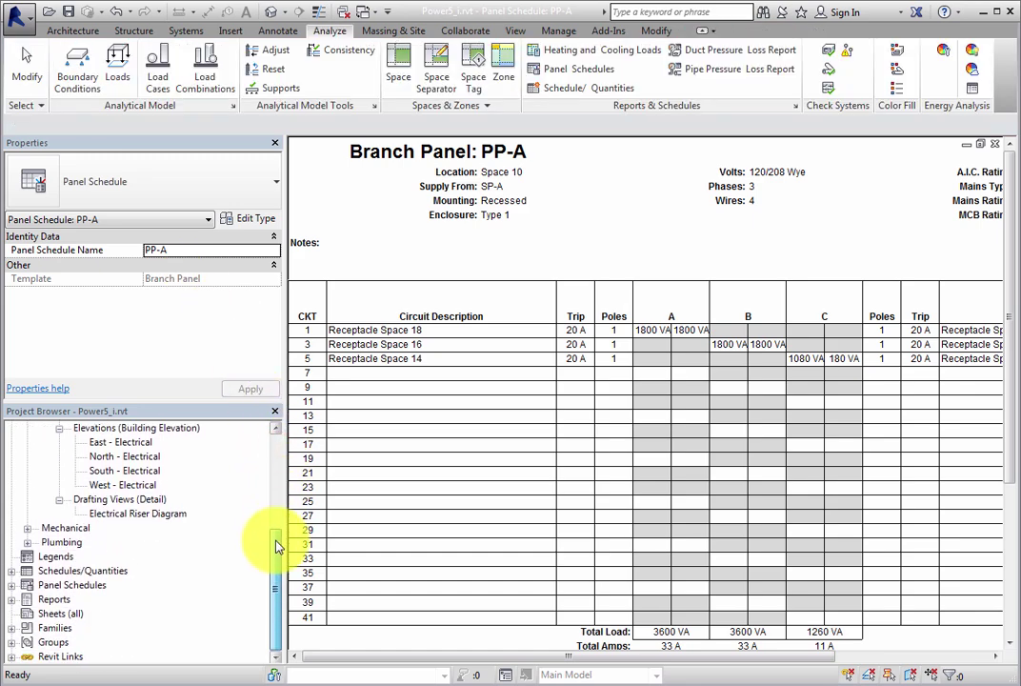
left_click(11, 585)
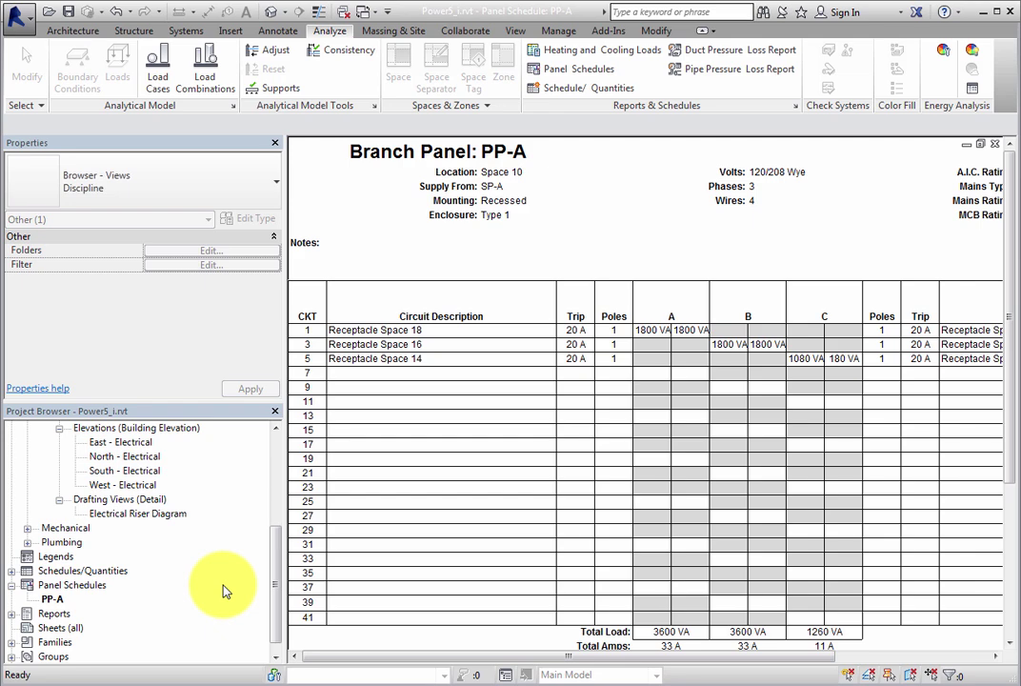
left_click(314, 253)
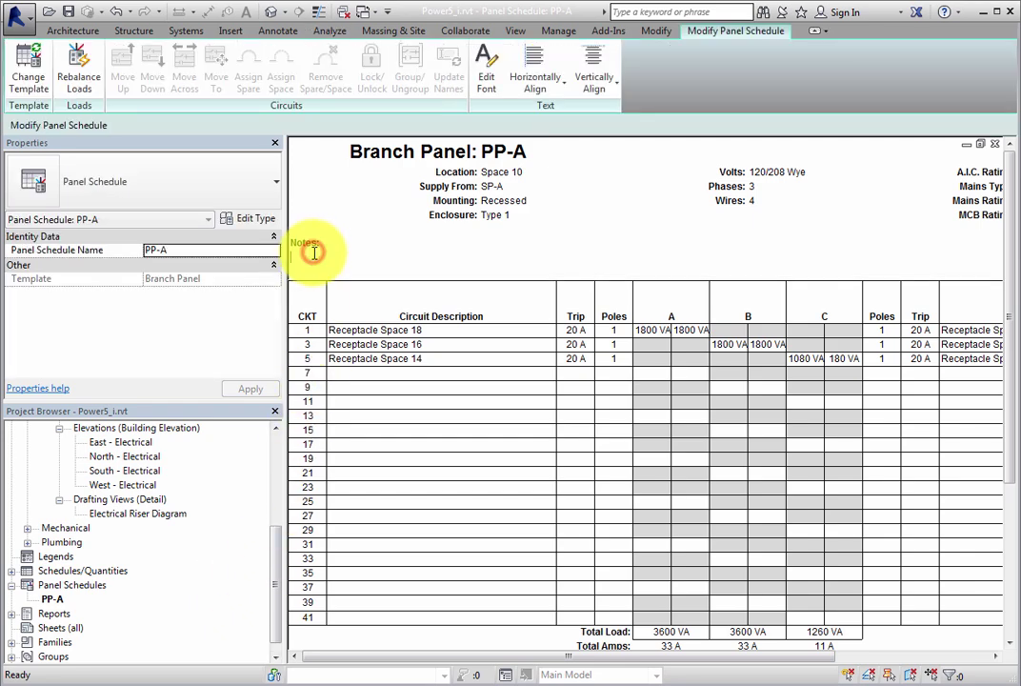
left_click(197, 250)
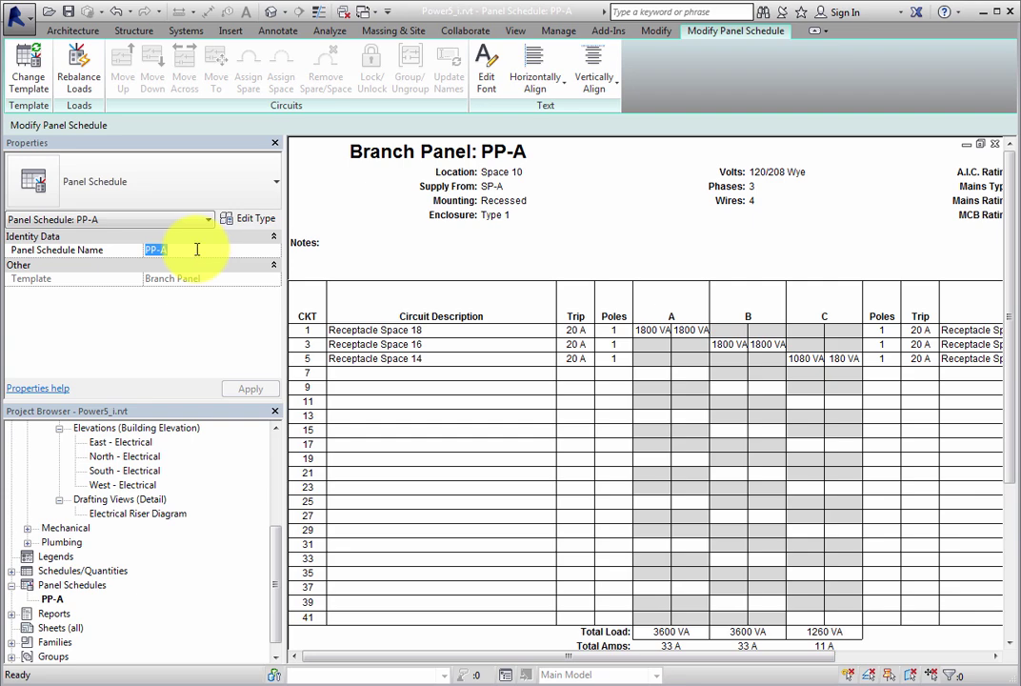
left_click(328, 271)
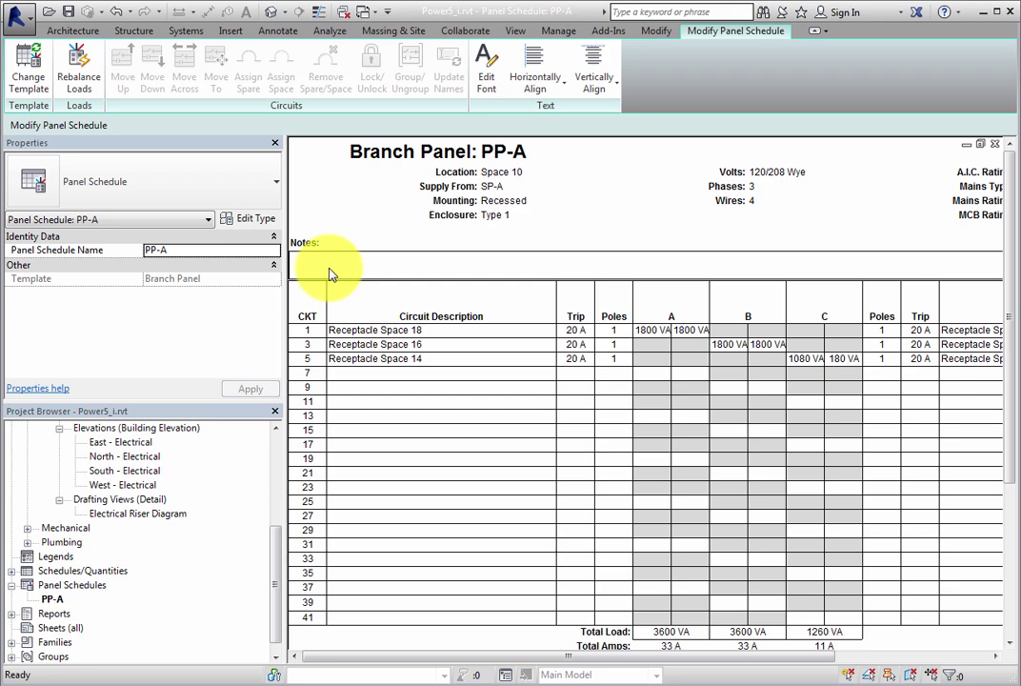
- Check which templates are available for the PP-A schedule, without changing the template
left_click(38, 75)
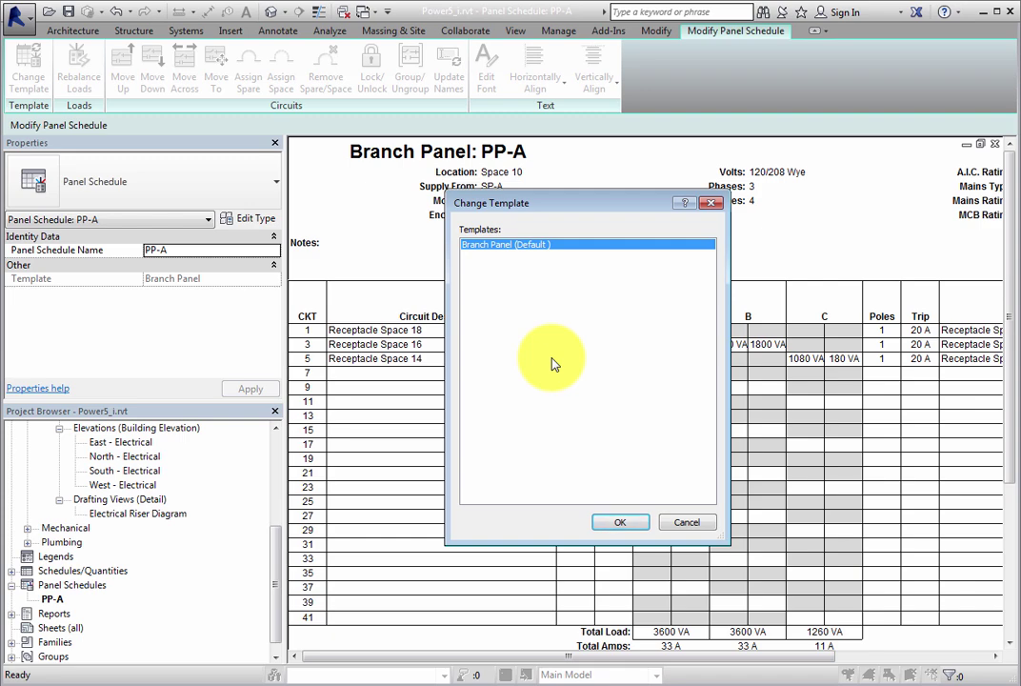
left_click(674, 522)
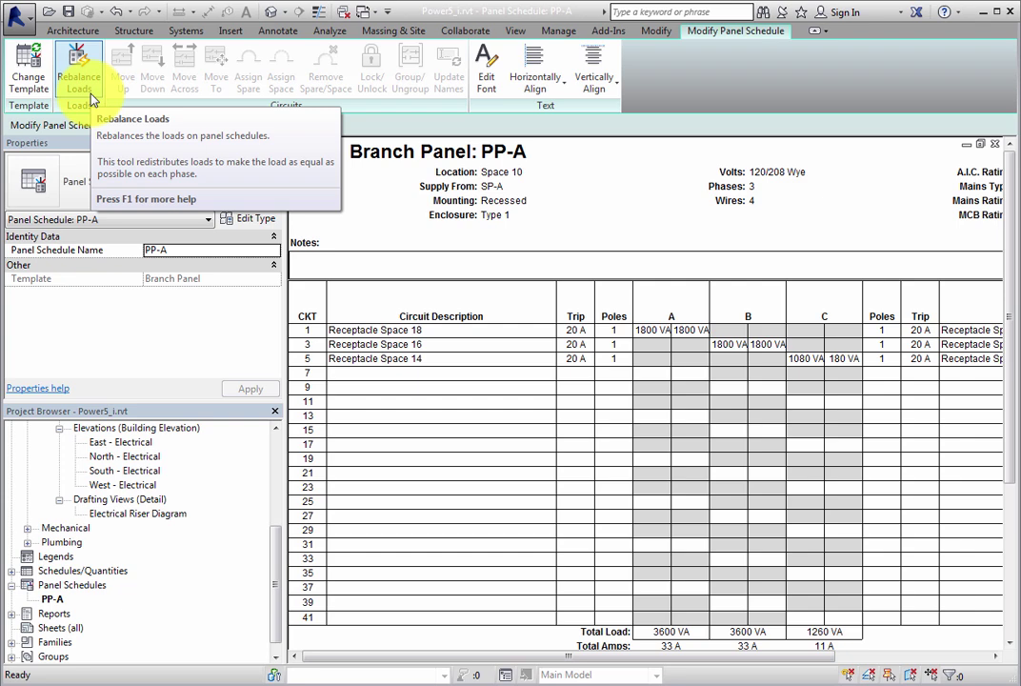
- Move the Receptacle Space 18 circuit down one slot and back up to slot 1
left_click(446, 333)
left_click(446, 334)
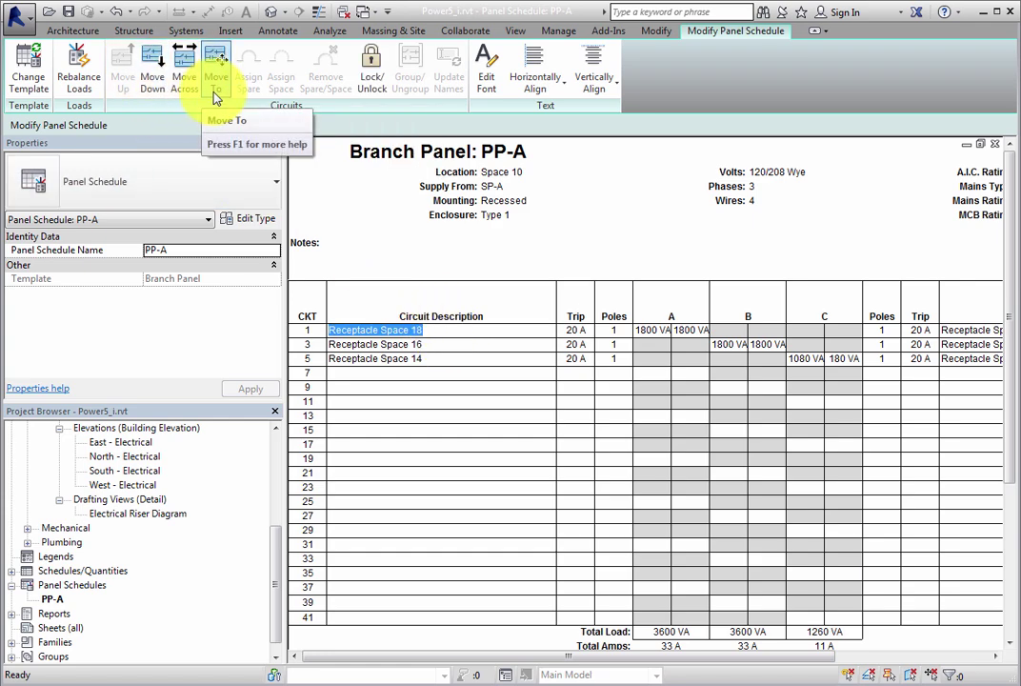
left_click(155, 90)
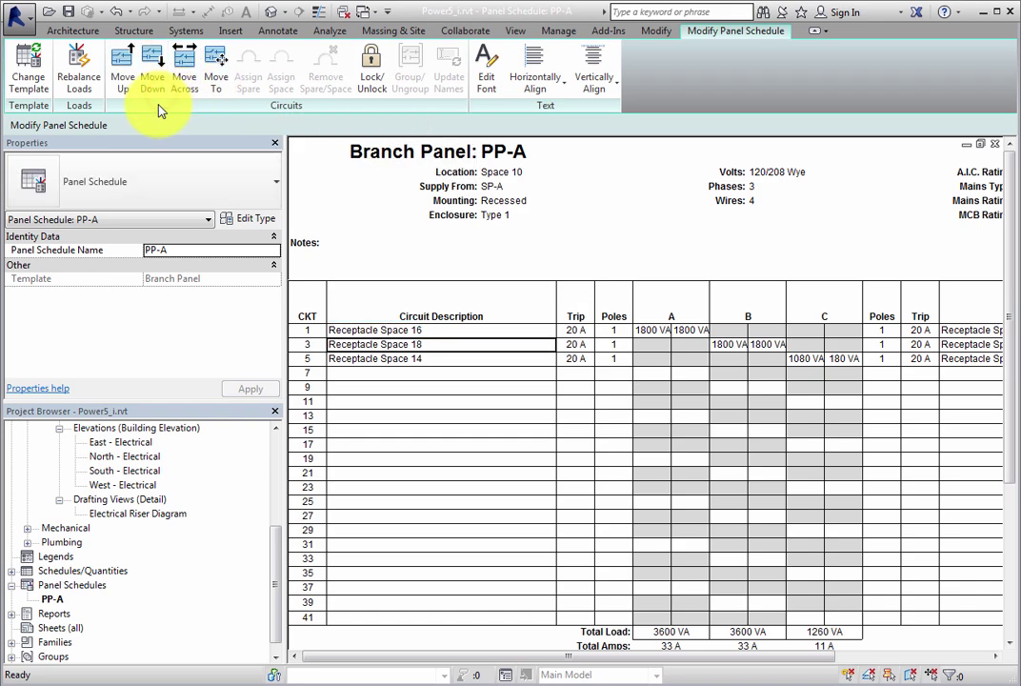
left_click(126, 92)
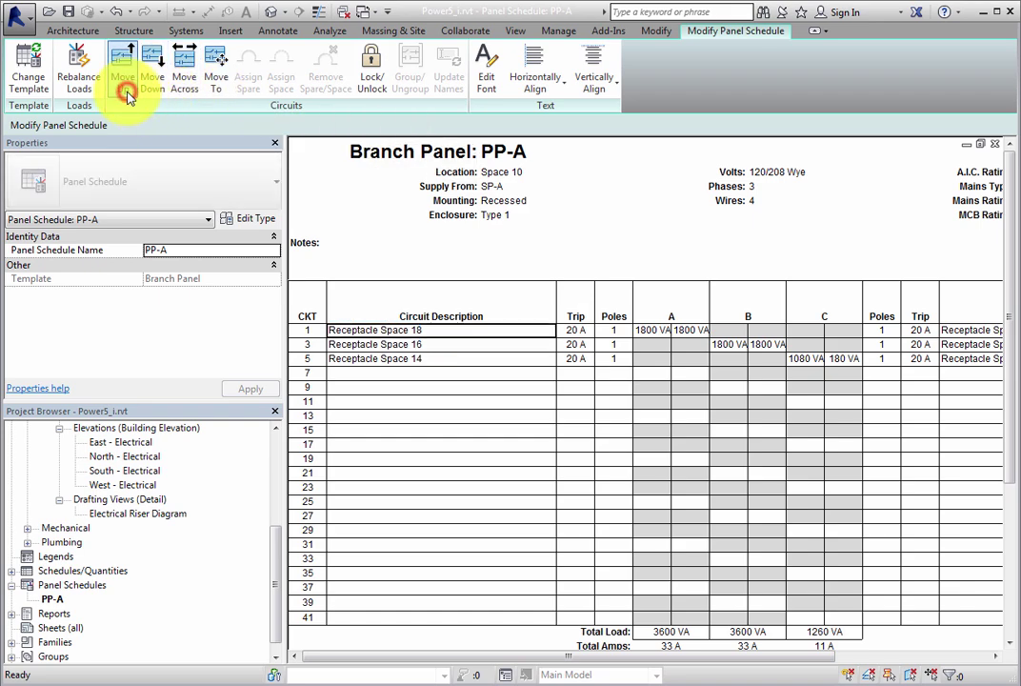
- Move the Receptacle Space 18 circuit directly to the open slot 7
left_click(217, 91)
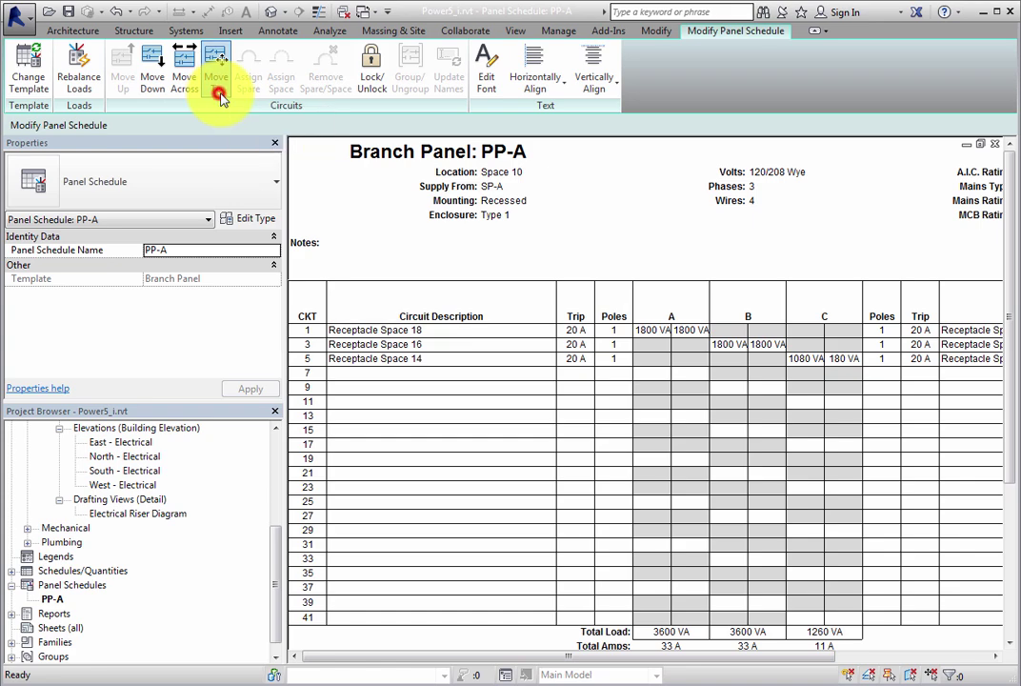
left_click(380, 378)
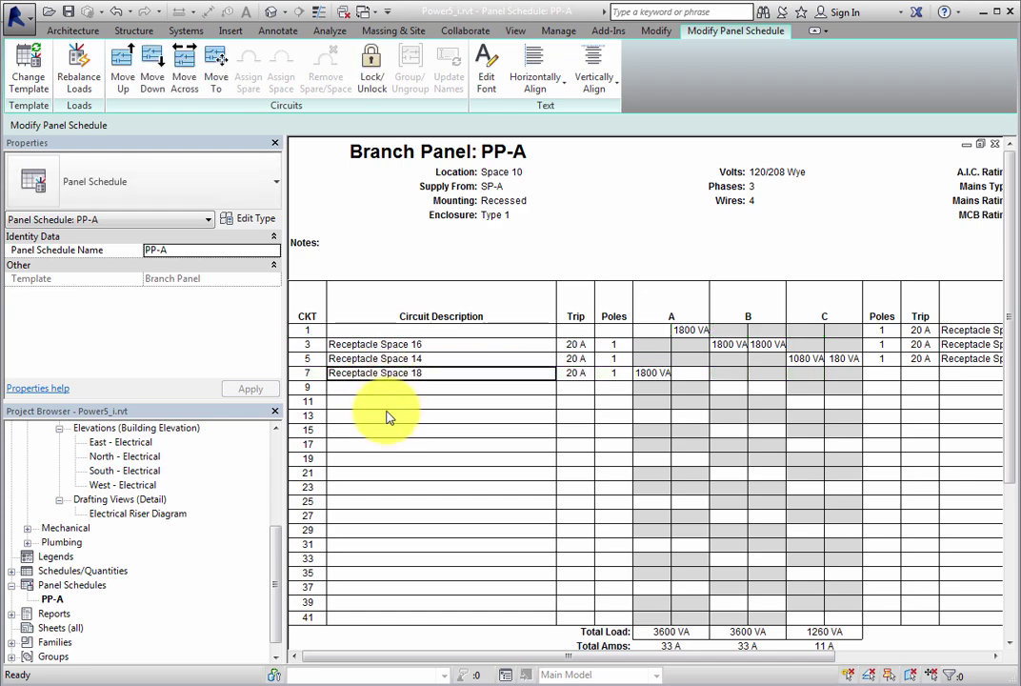
- Try shifting the Receptacle Space 14 circuit up and back down, and move it across to the opposite column
left_click(411, 358)
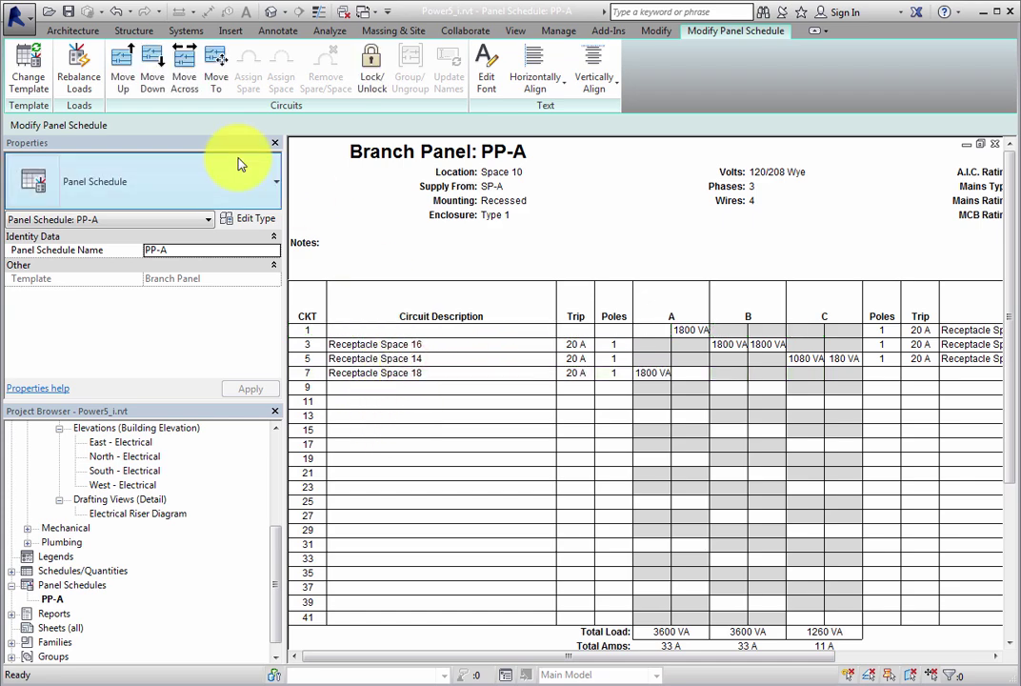
left_click(128, 95)
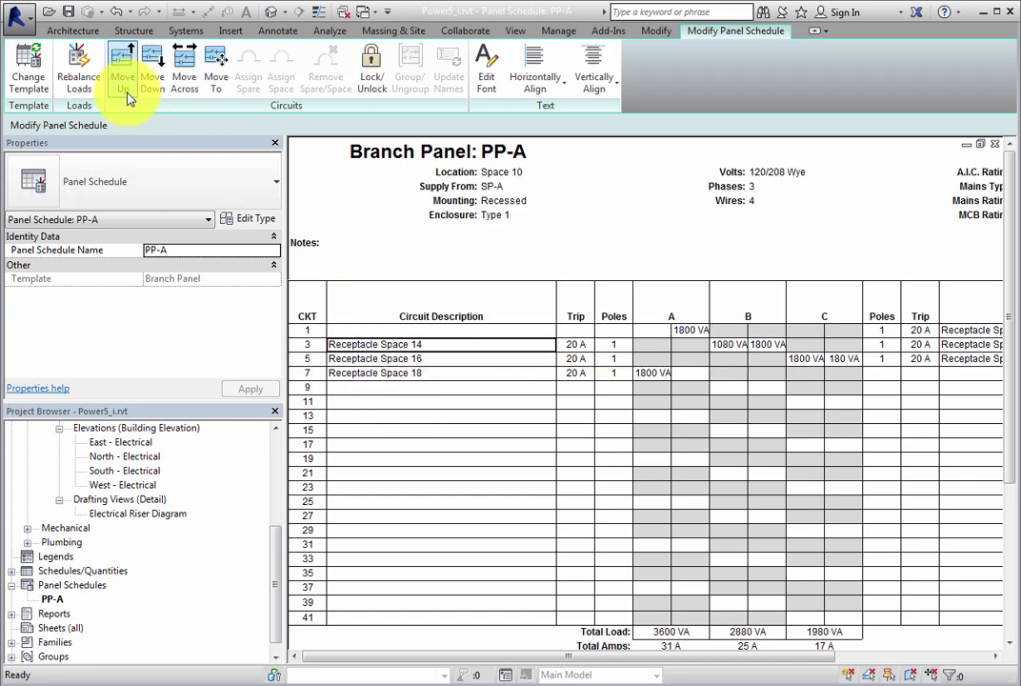
left_click(147, 96)
left_click(180, 95)
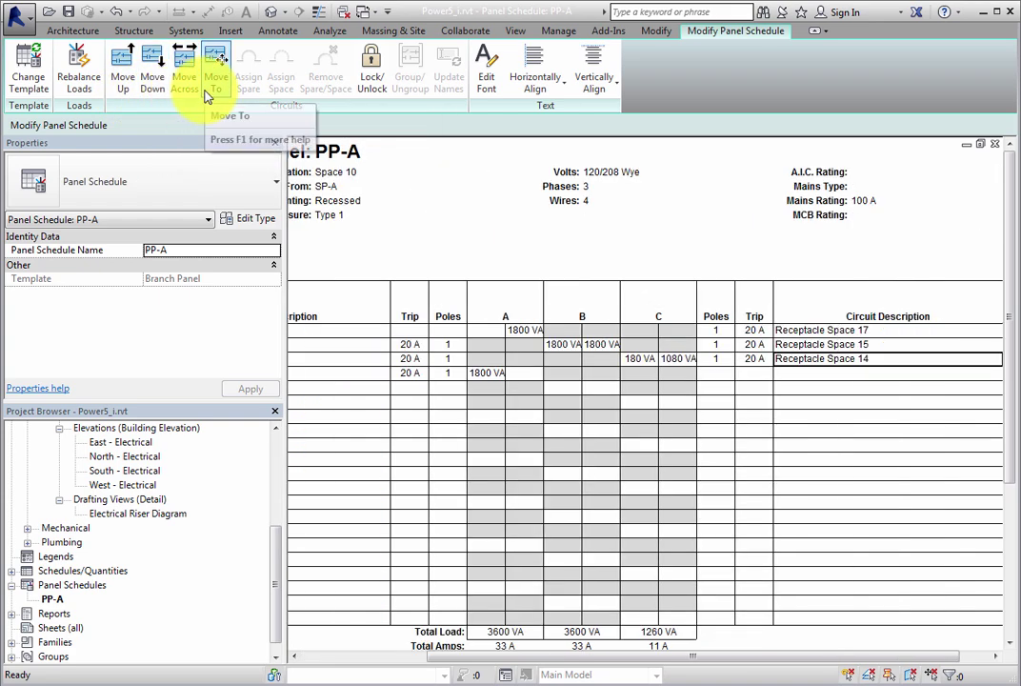
- Assign open slot 9 as a spare and open slot 11 as a space
left_click_drag(674, 657, 547, 657)
left_click(402, 389)
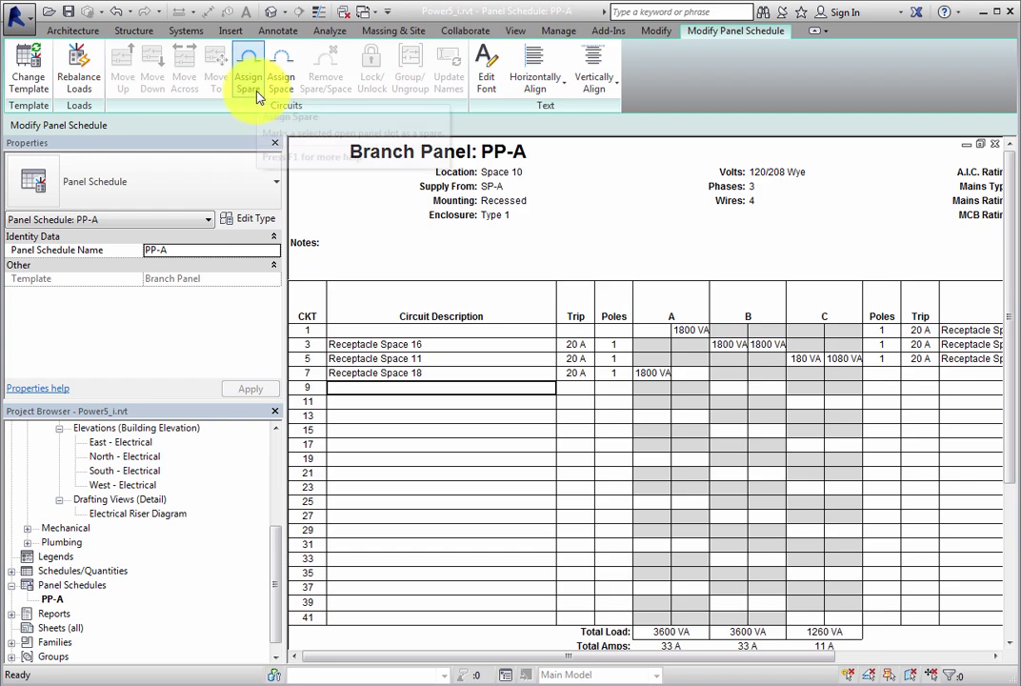
left_click(253, 92)
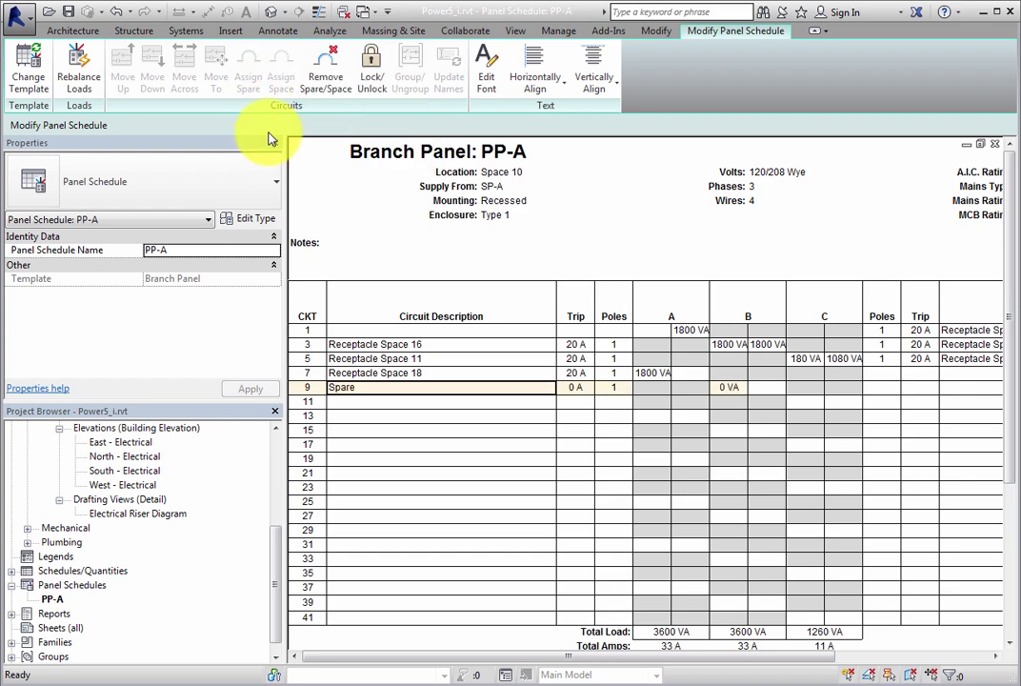
left_click(358, 405)
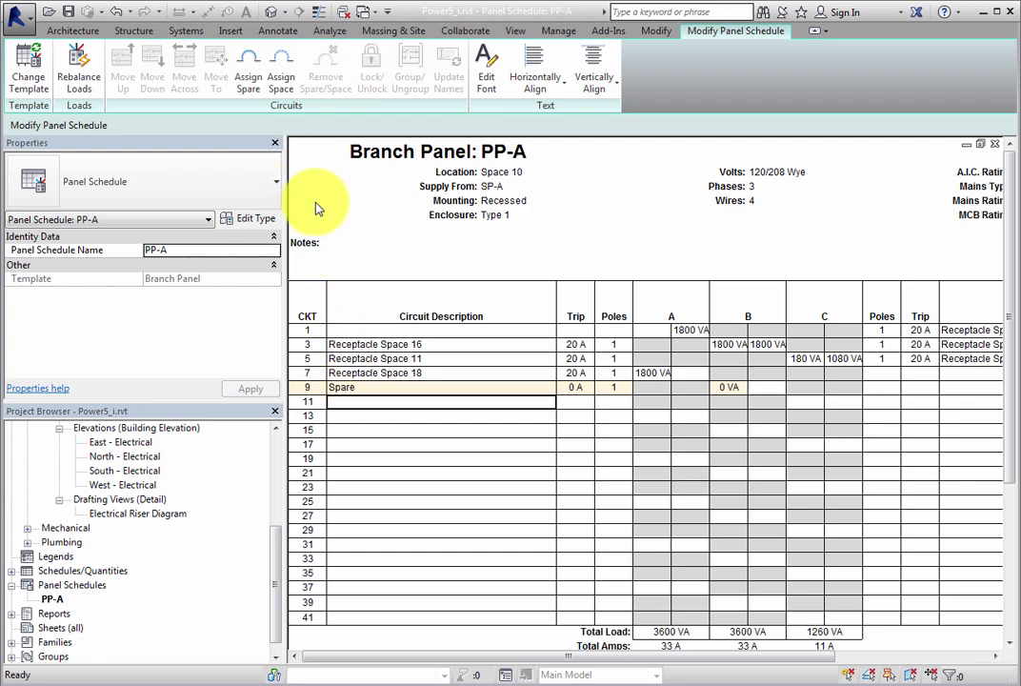
left_click(282, 94)
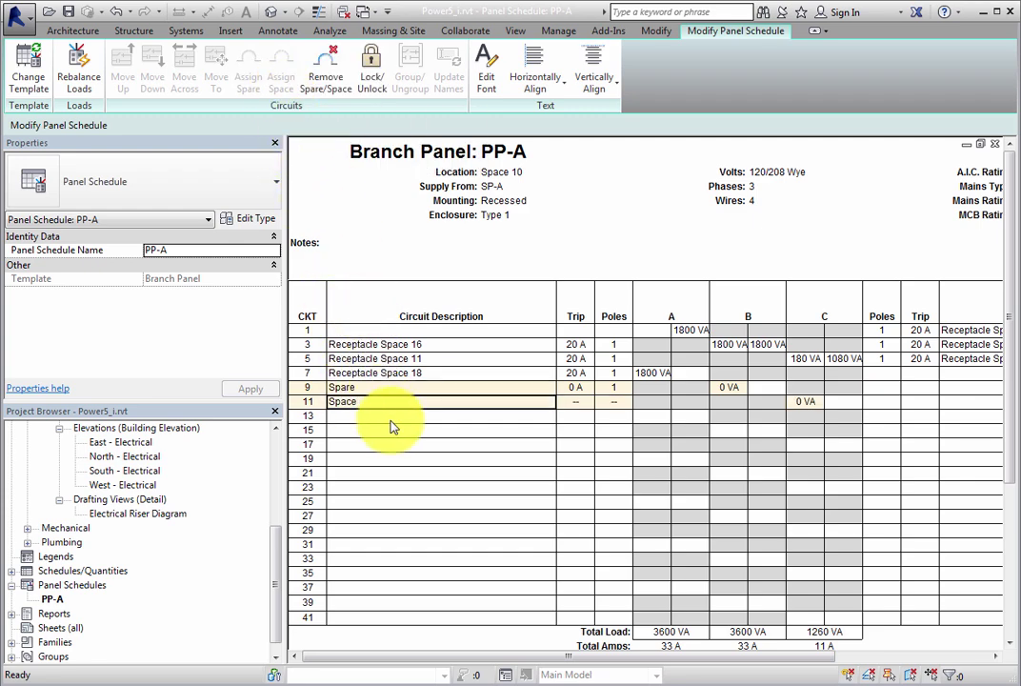
- Lock the Receptacle Space 16 circuit in slot 3 and unlock it again
left_click(388, 389)
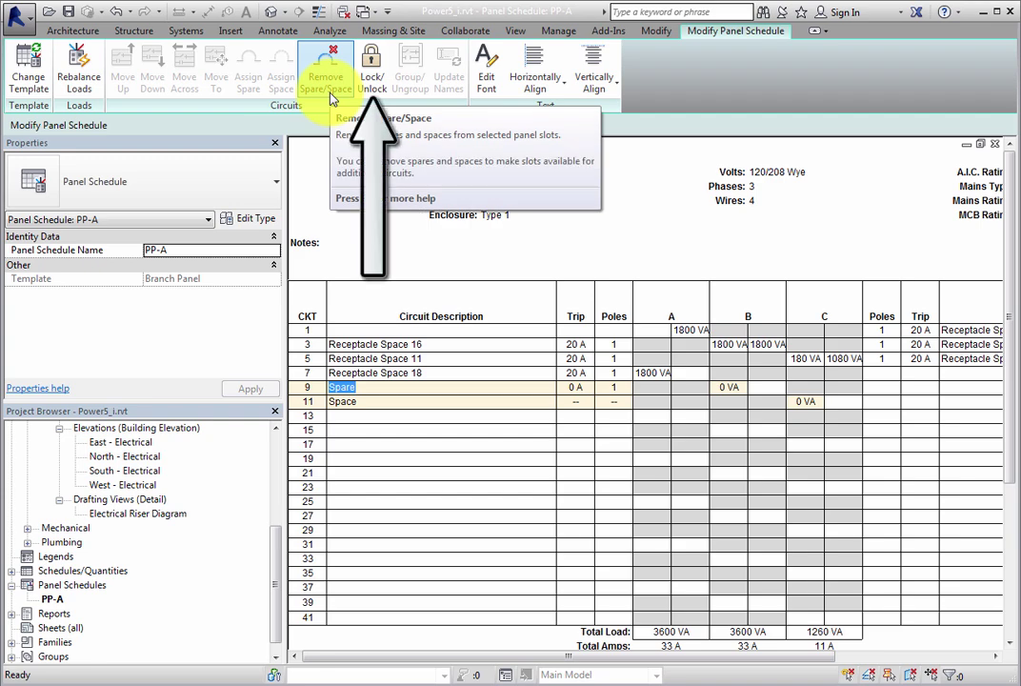
left_click(439, 345)
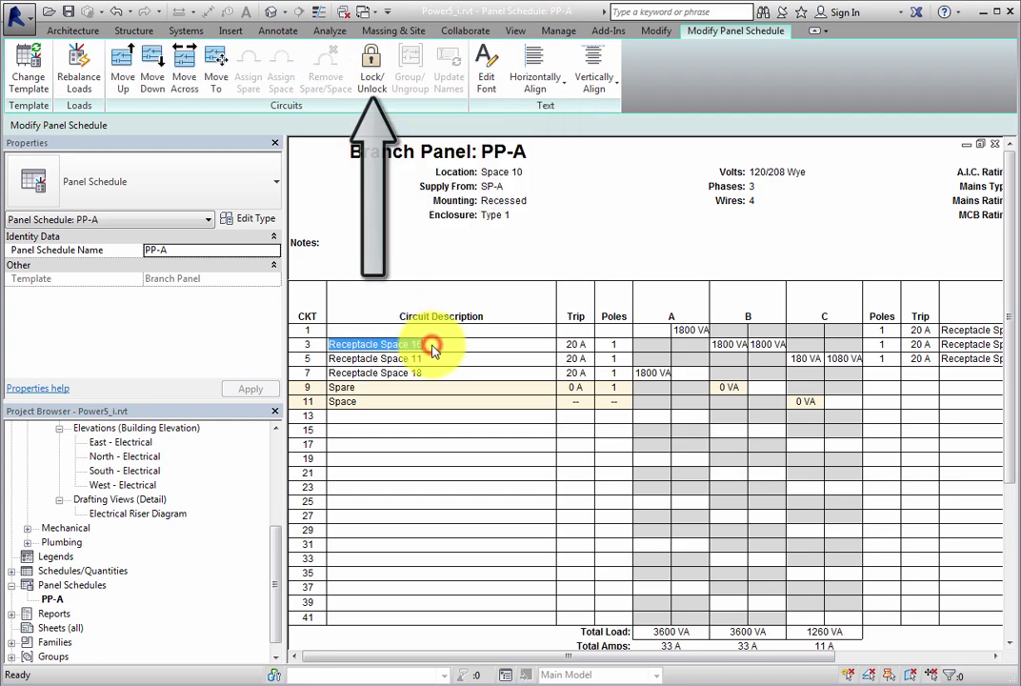
left_click(381, 90)
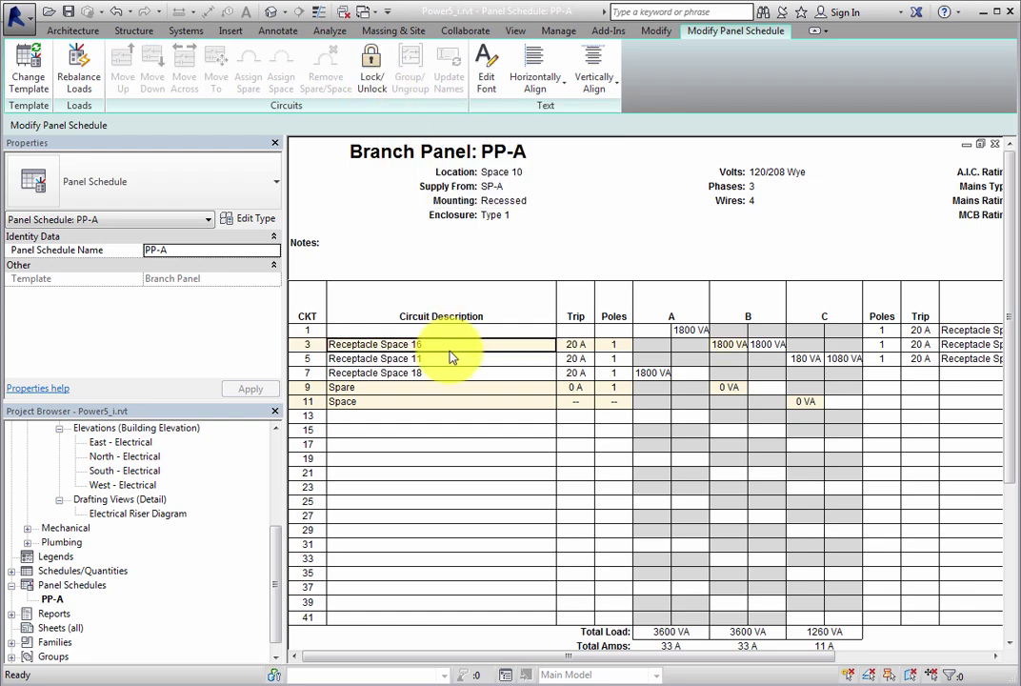
left_click(380, 96)
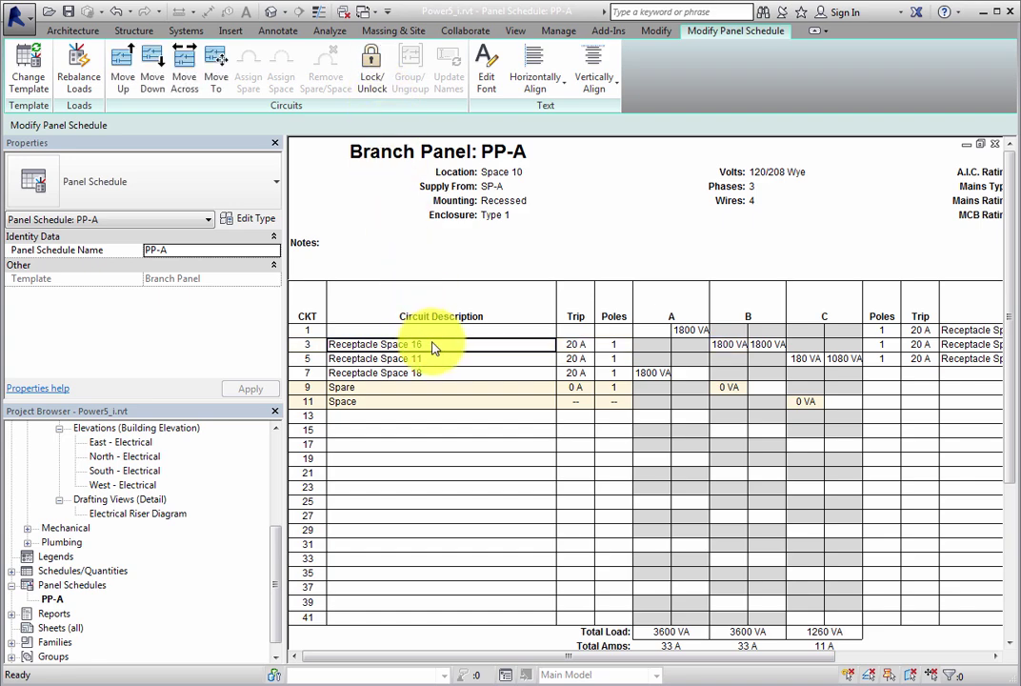
- Select the circuit in slot 7 together with the spare in slot 9
left_click(415, 377)
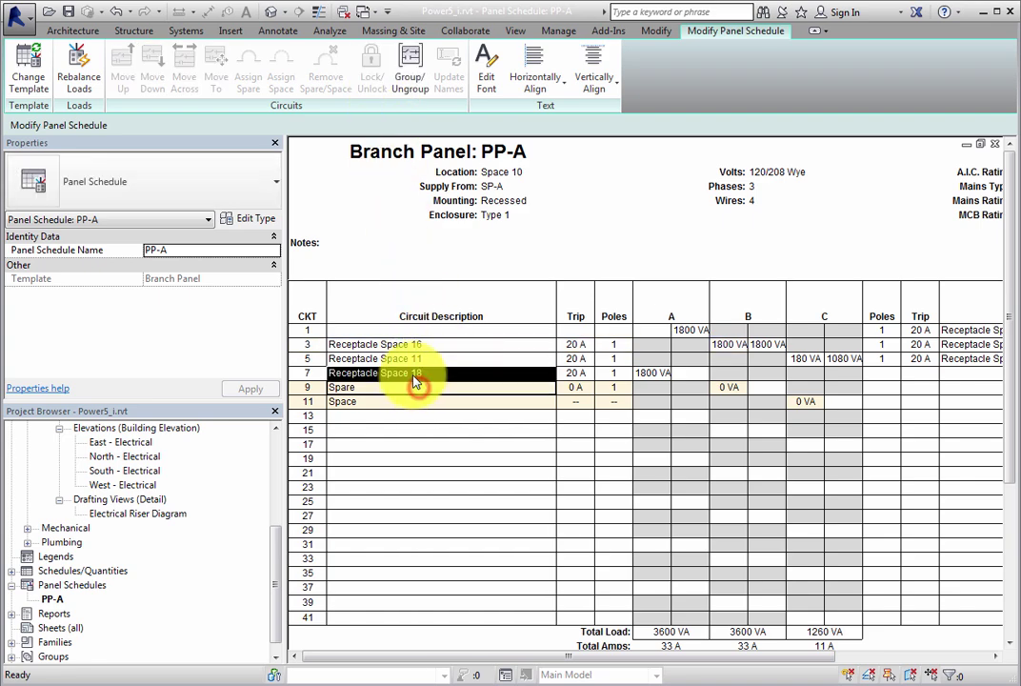
left_click(416, 386, "ctrl")
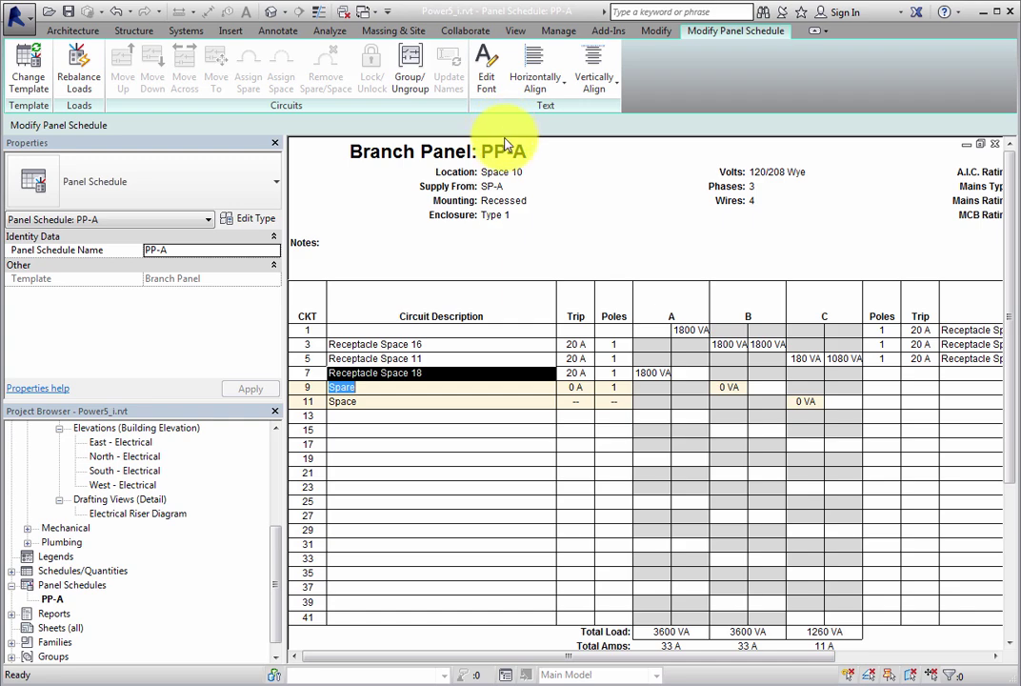
- Review the panel schedule header entries for location, supply source, mounting and enclosure
left_click(539, 176)
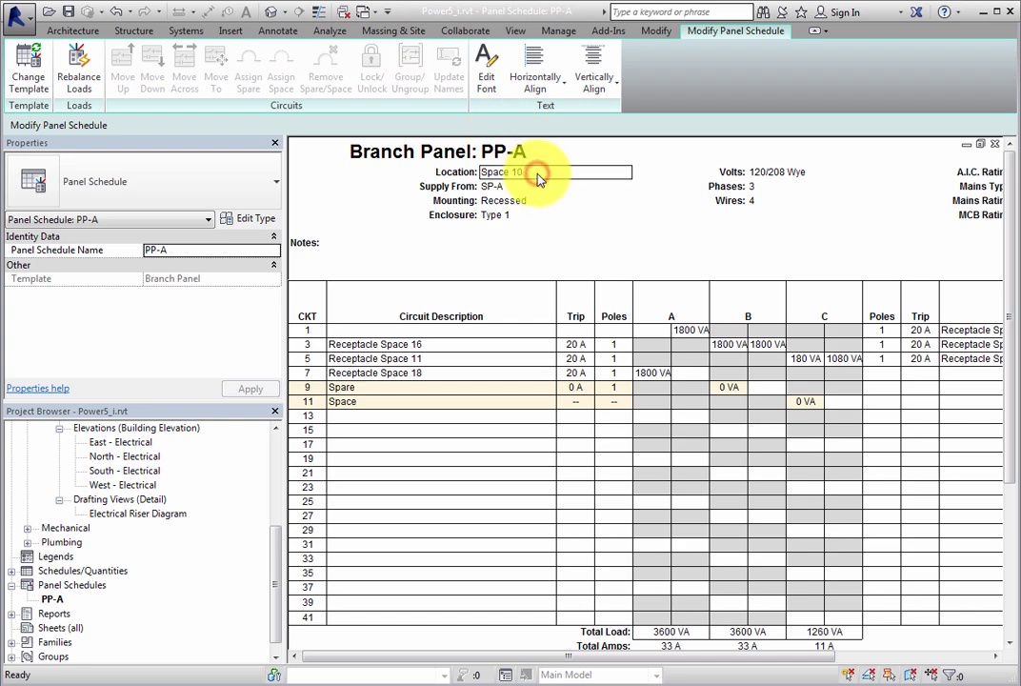
left_click(534, 188)
left_click(535, 201)
left_click(536, 218)
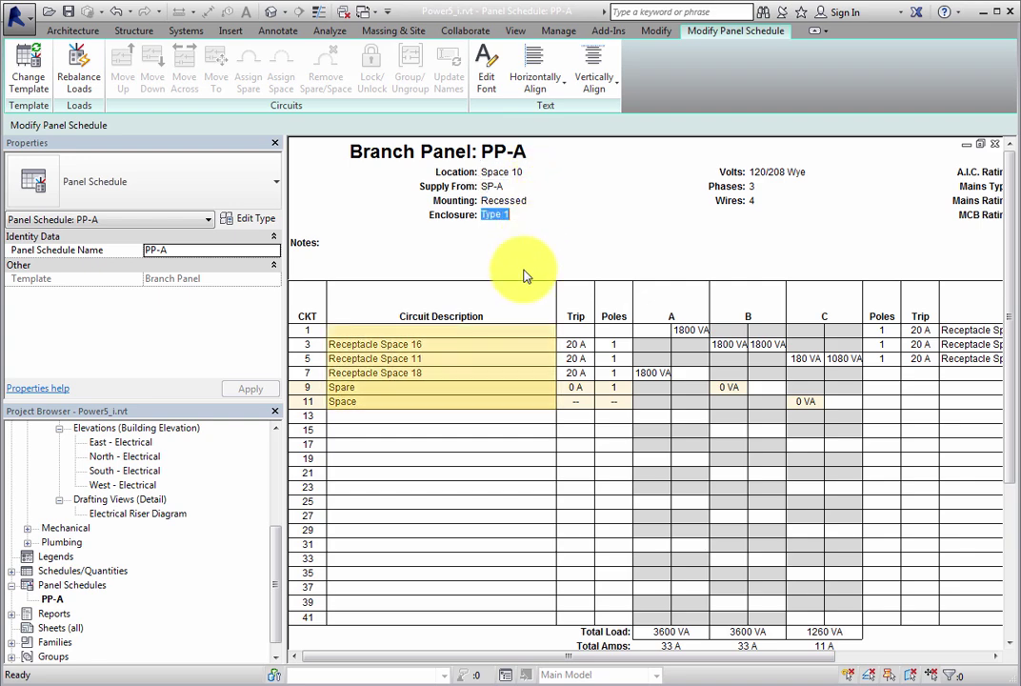
- Examine the circuit descriptions, trip ratings and per-phase load values in the first rows of the circuit table
left_click(446, 347)
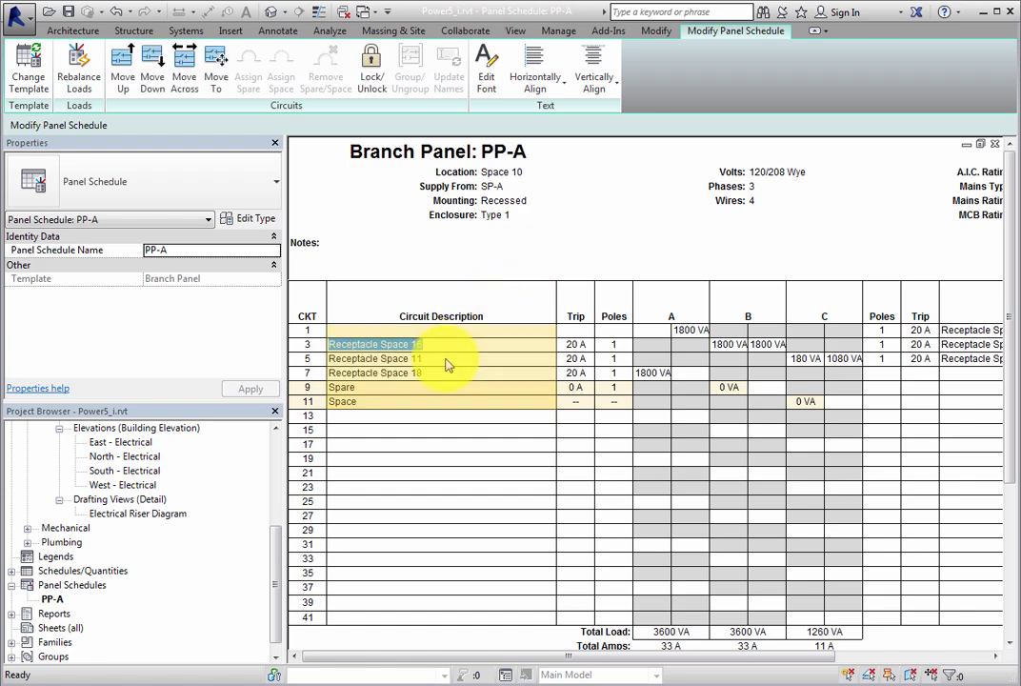
left_click(446, 362)
left_click(446, 374)
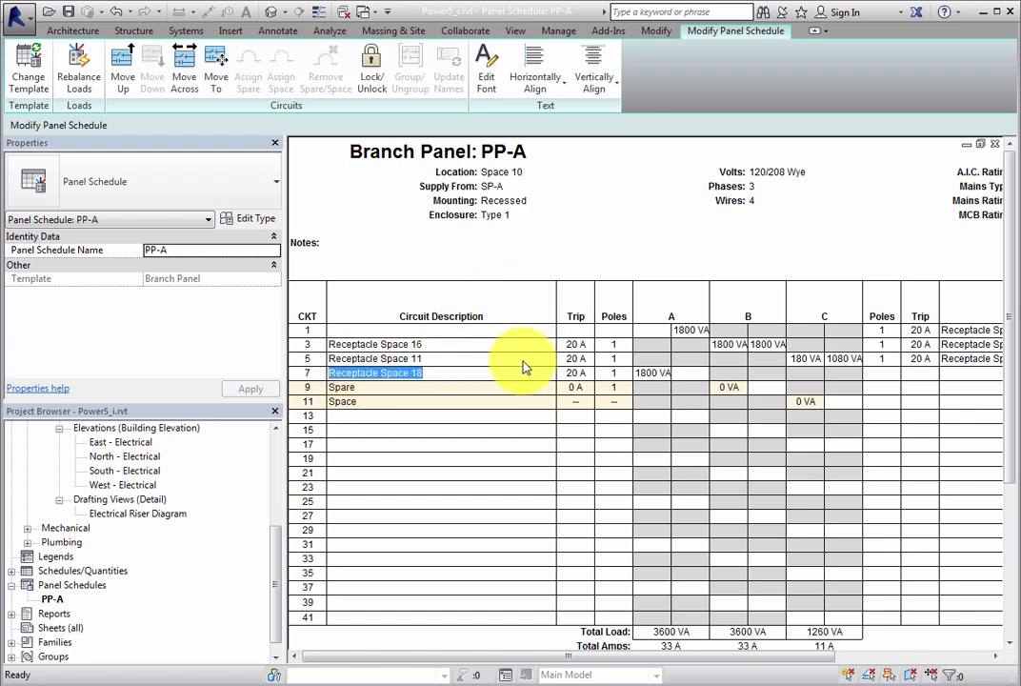
left_click(566, 344)
left_click(690, 332)
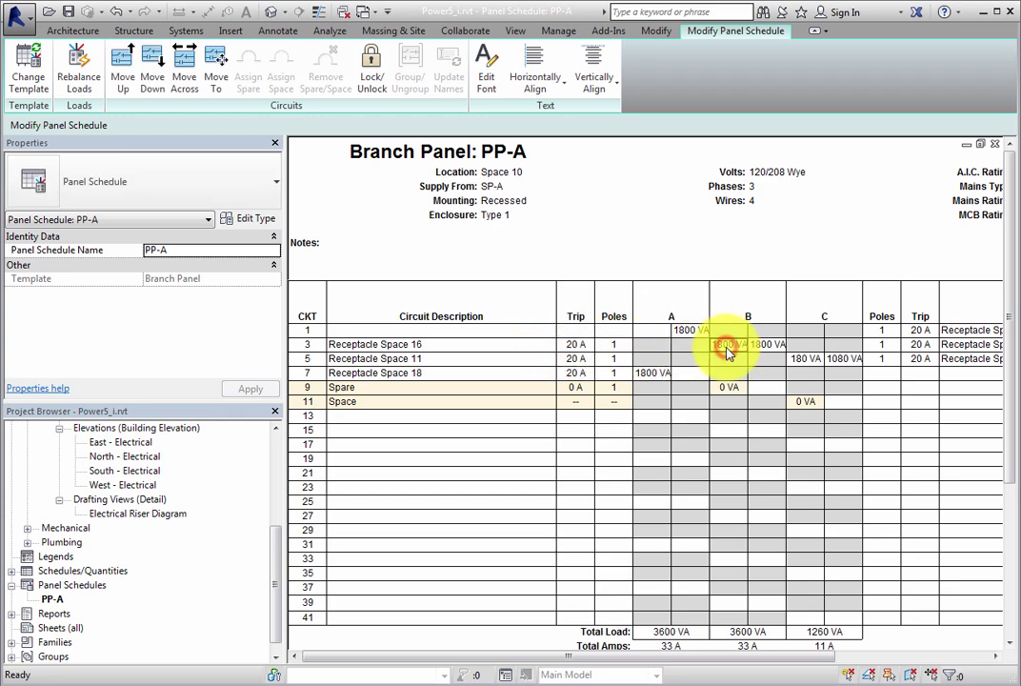
left_click(655, 374)
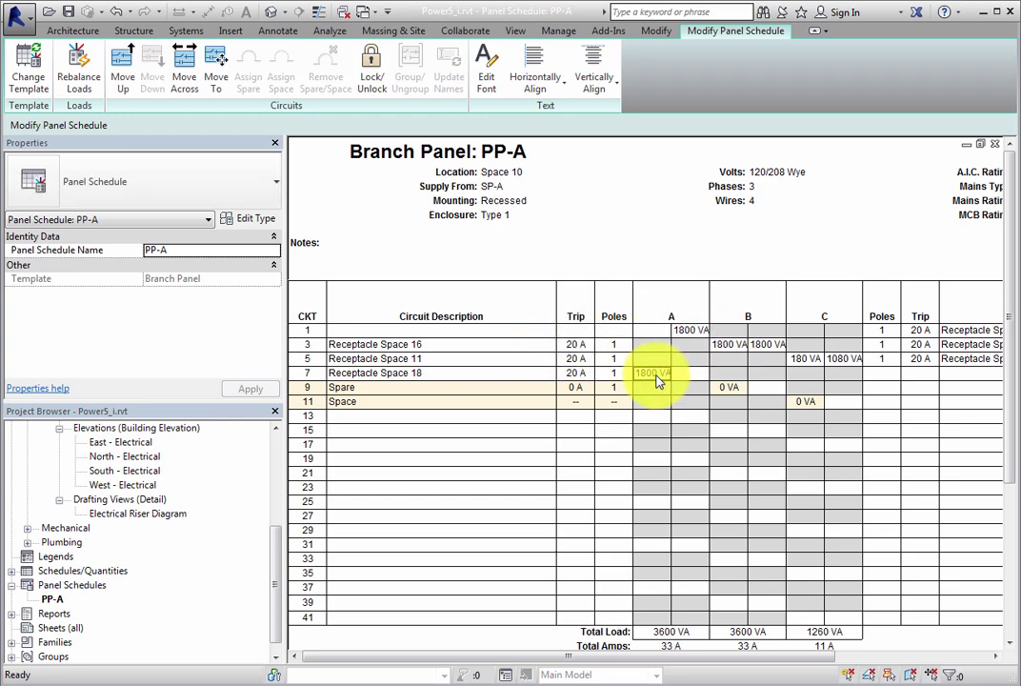
left_click_drag(611, 656, 554, 618)
double_click(452, 362)
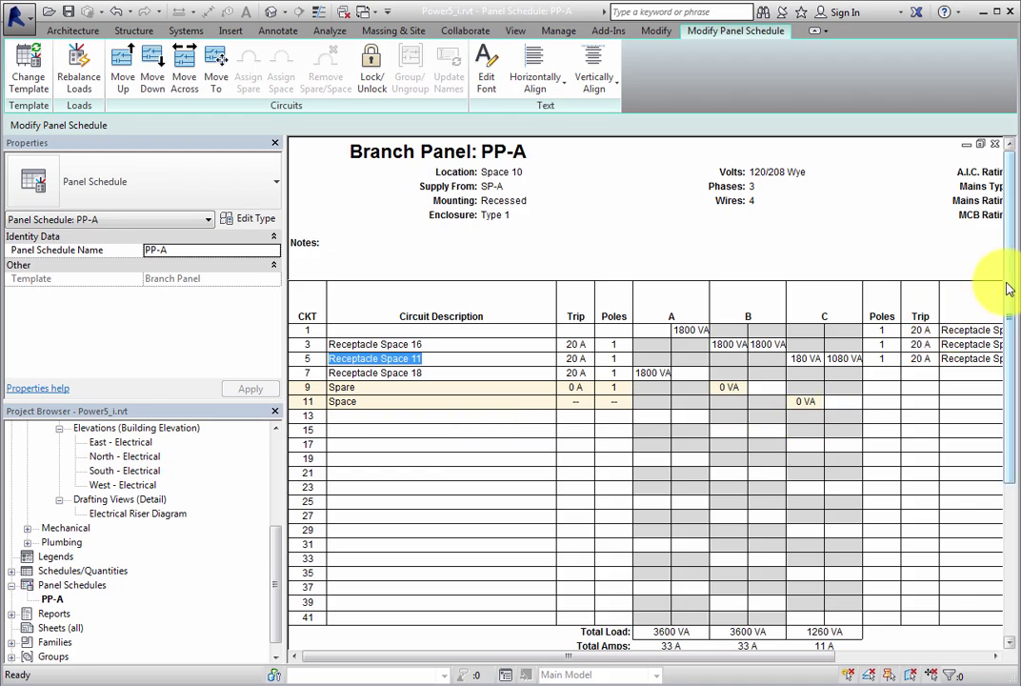
- Examine the load classification summary and panel totals at the end of the PP-A schedule
left_click_drag(1006, 282, 1012, 469)
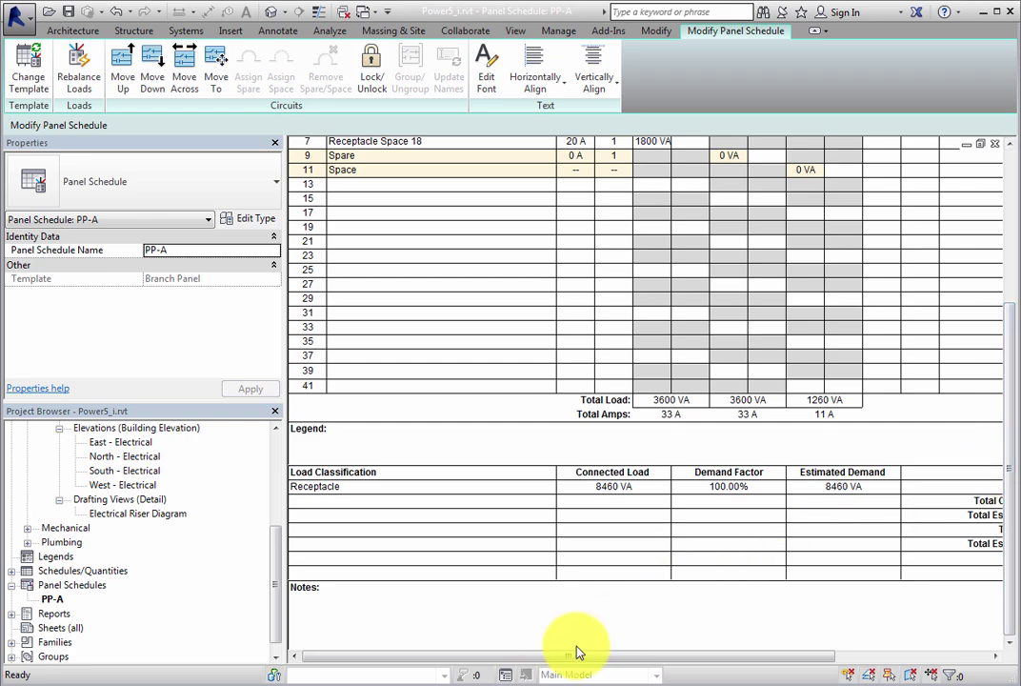
left_click_drag(559, 657, 720, 656)
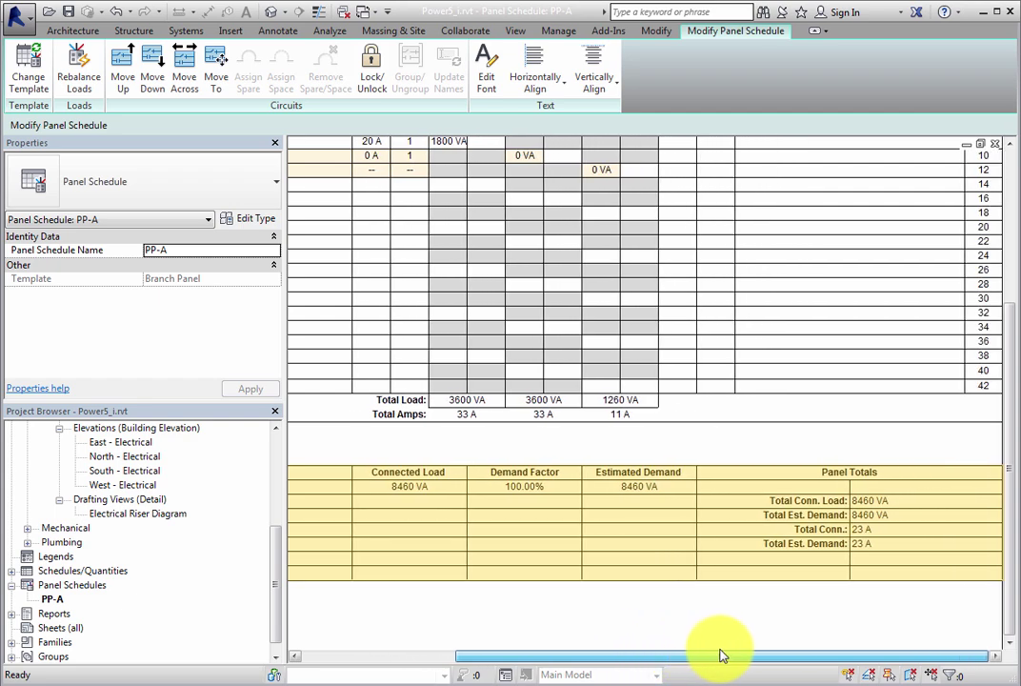
left_click_drag(721, 656, 506, 665)
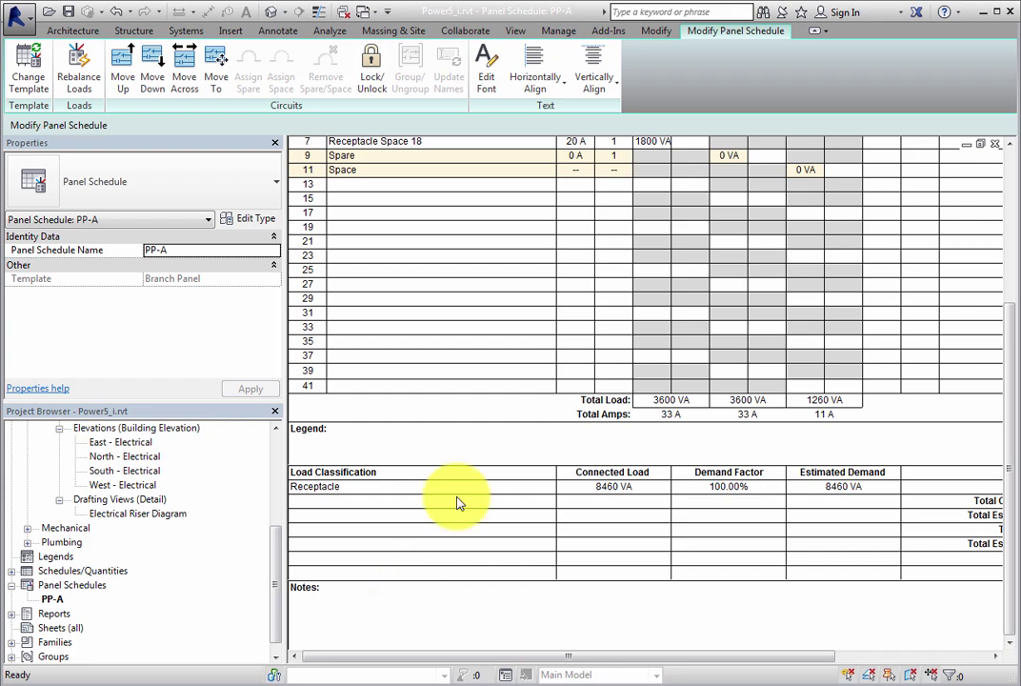
- Open the panel schedule template manager and look over its options for applying and managing templates
left_click(561, 31)
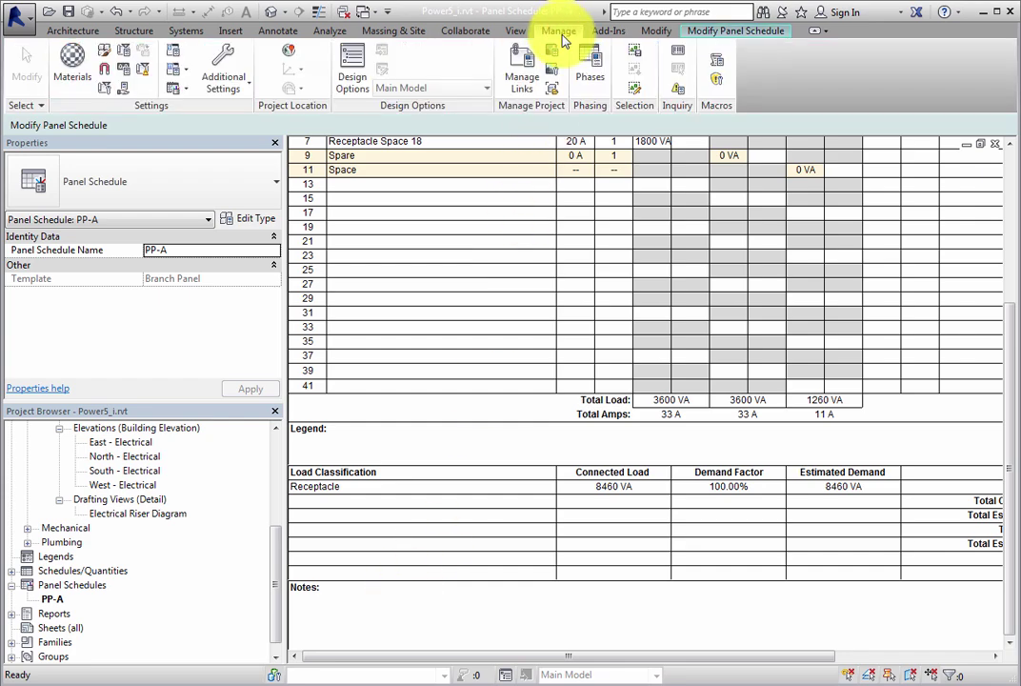
left_click(186, 98)
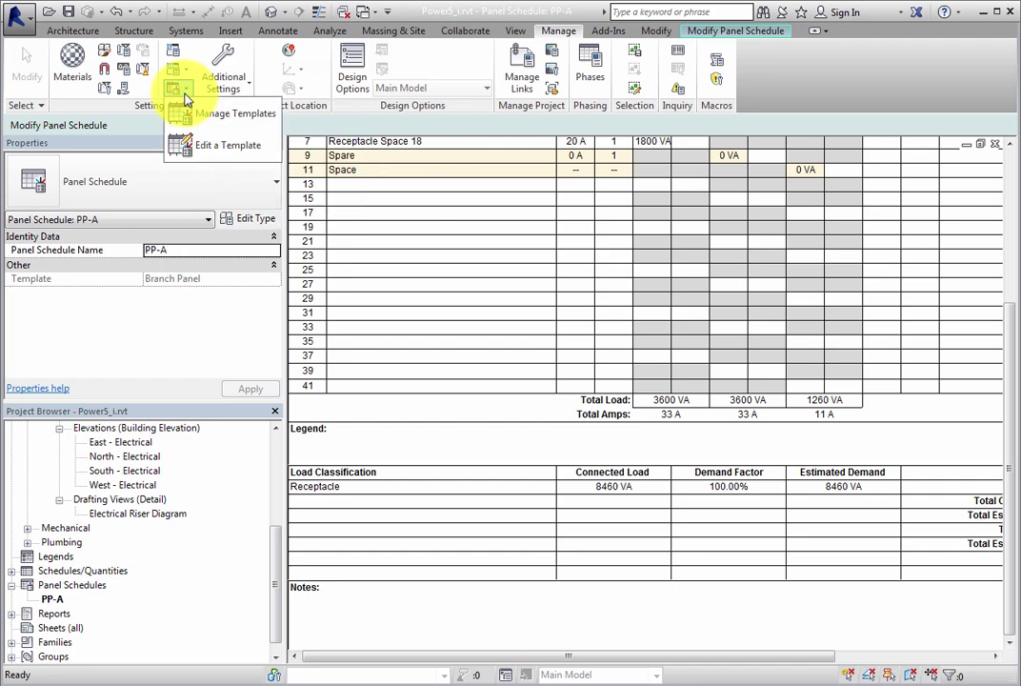
left_click(268, 131)
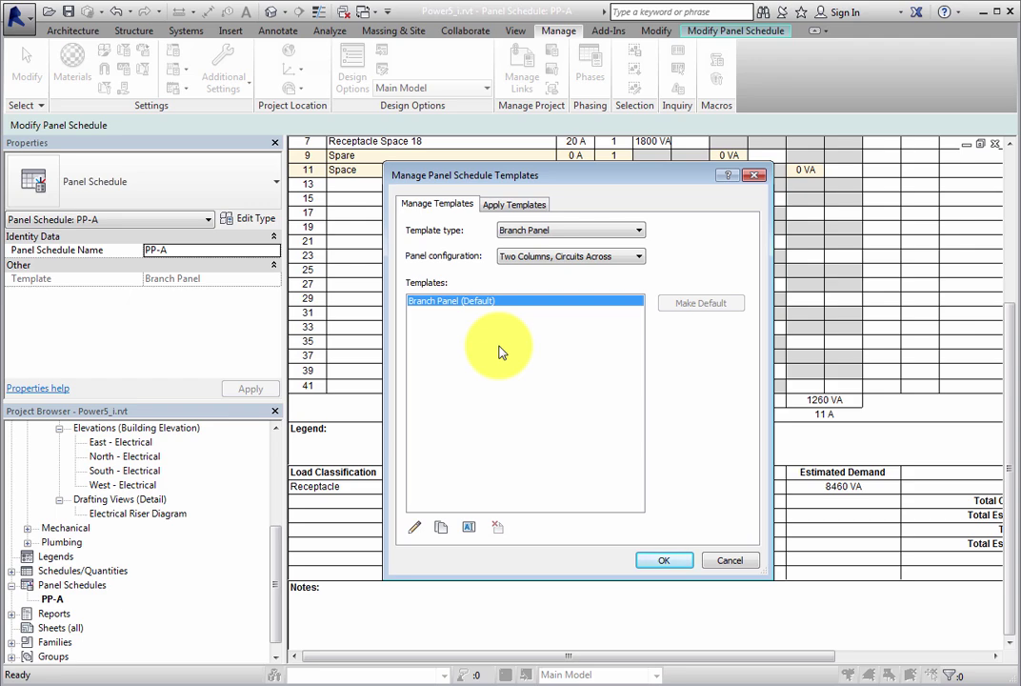
left_click(543, 207)
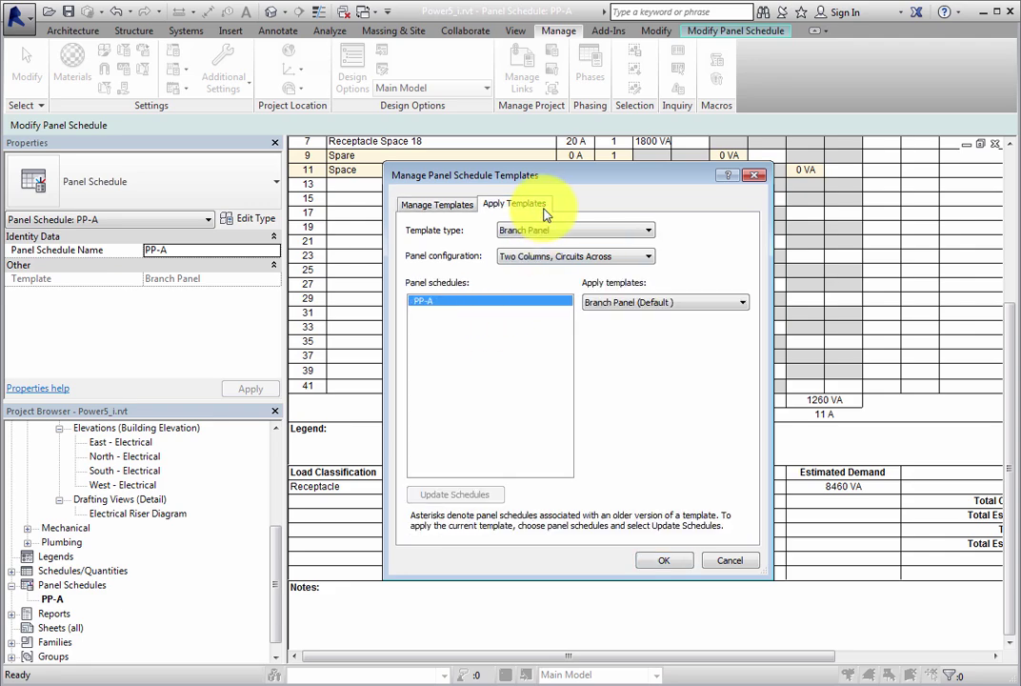
left_click(441, 206)
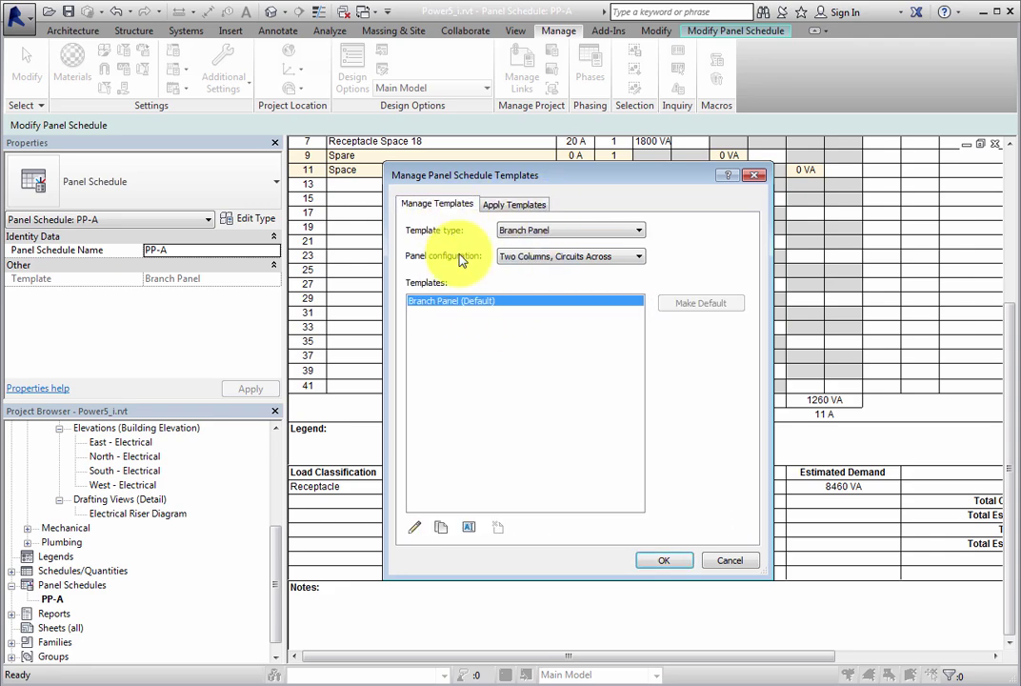
- Review the template types and browse the branch panel templates for Two Columns, Circuits Down and One Column configurations
left_click(638, 231)
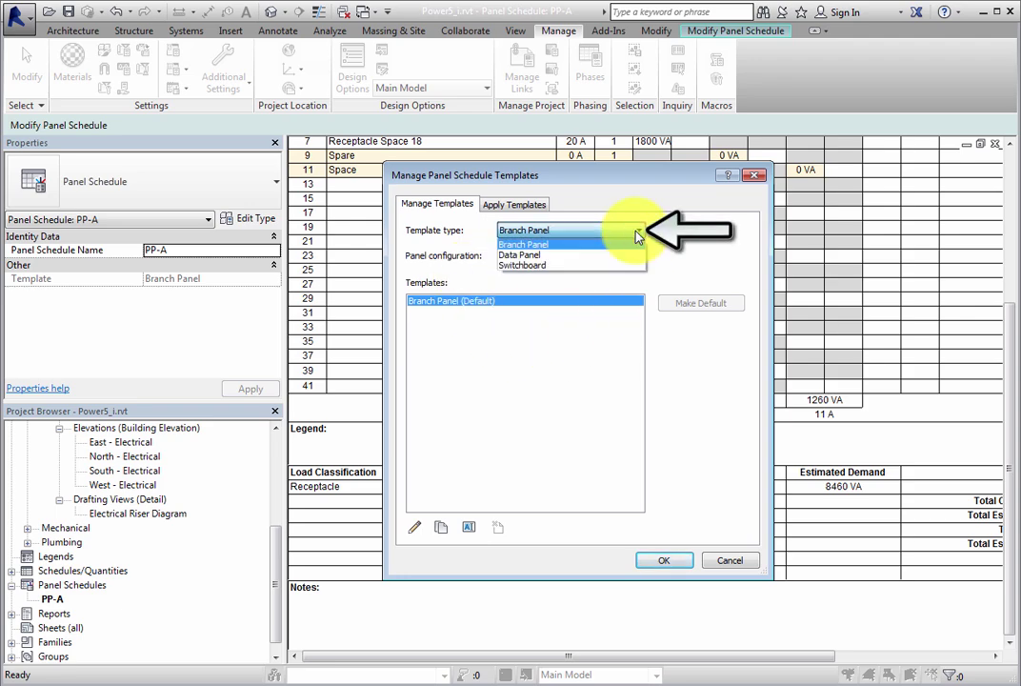
left_click(638, 231)
left_click(638, 257)
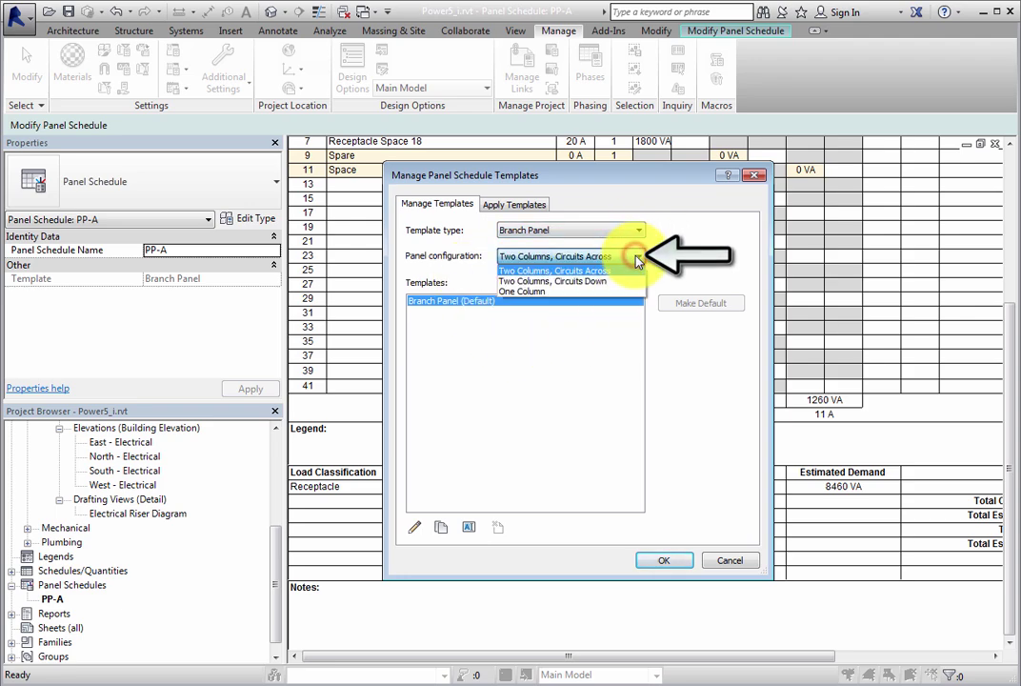
left_click(638, 259)
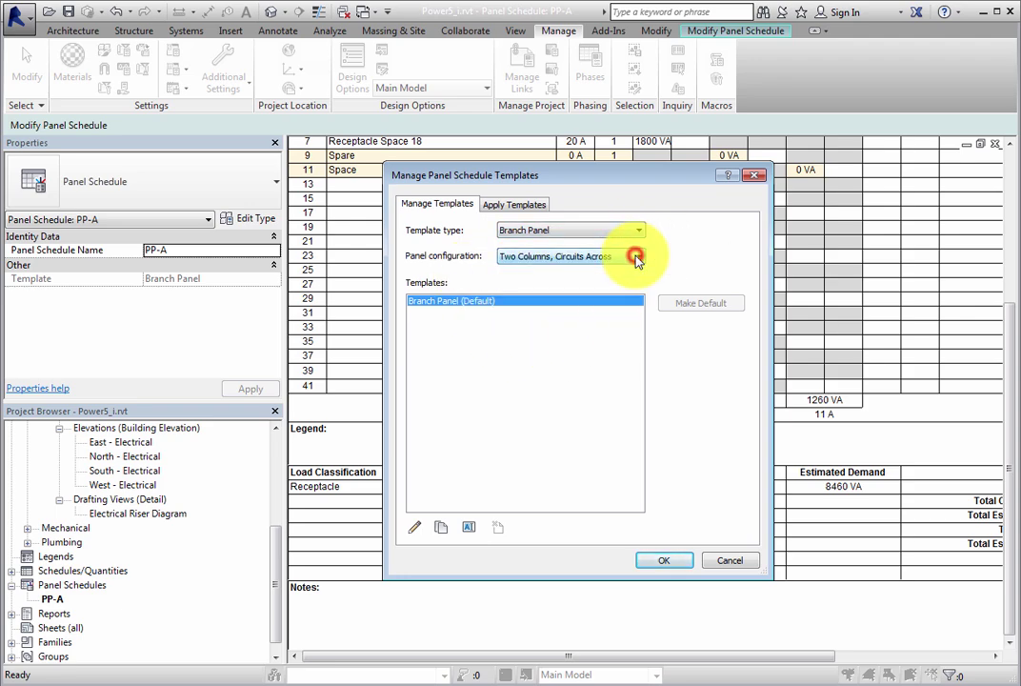
left_click(638, 260)
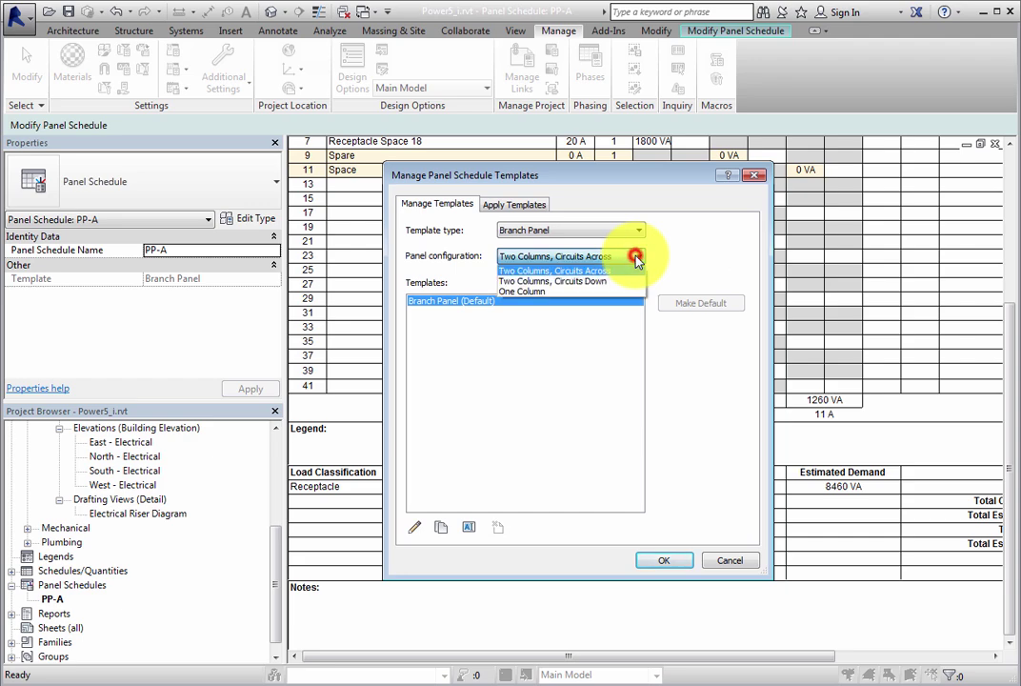
left_click(628, 277)
left_click(629, 259)
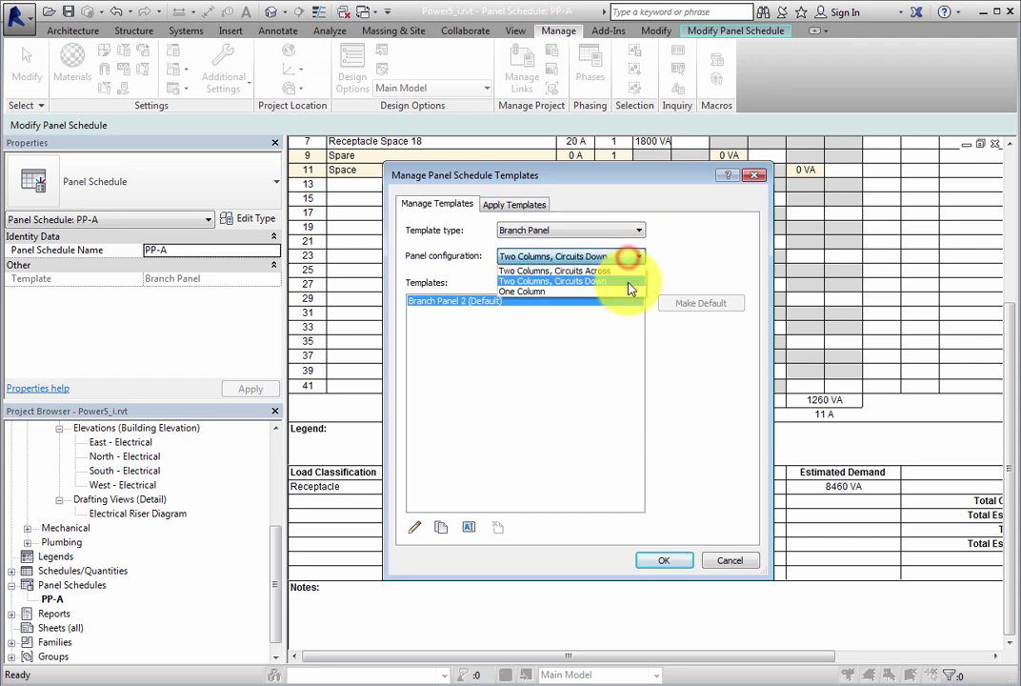
left_click(627, 288)
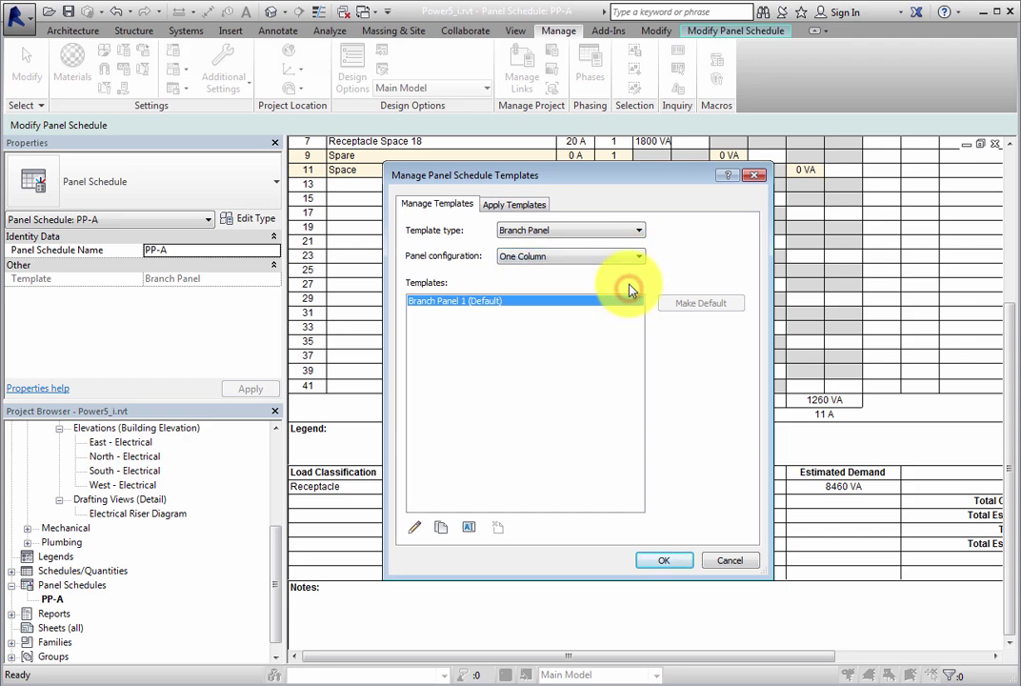
- View the Data Panel and Switchboard templates, return to the Branch Panel type and recheck its configuration options
left_click(636, 234)
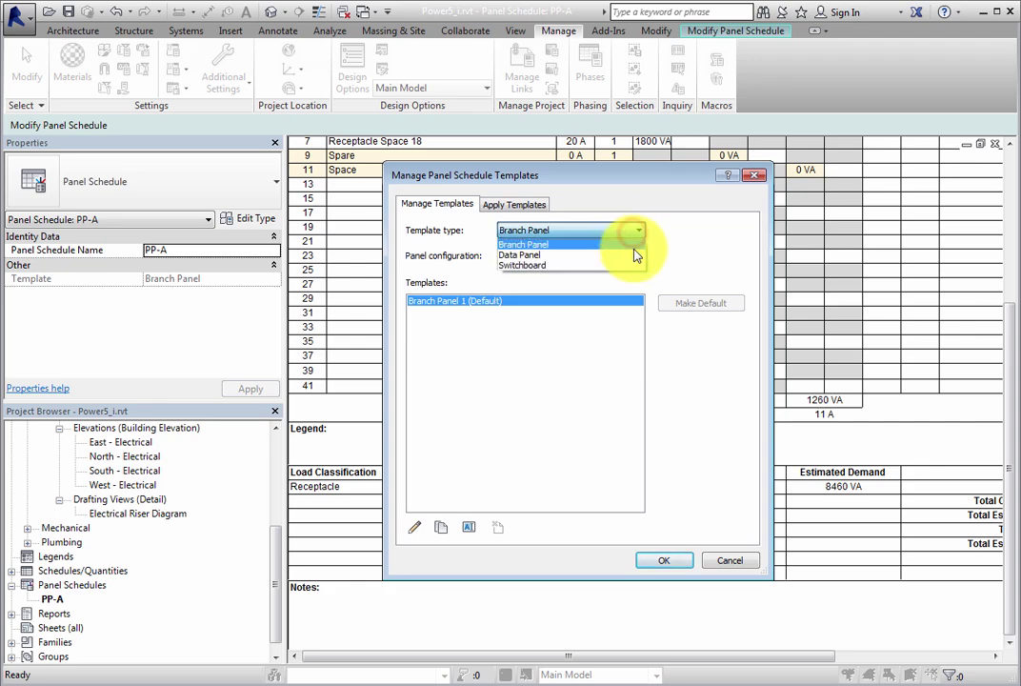
left_click(635, 256)
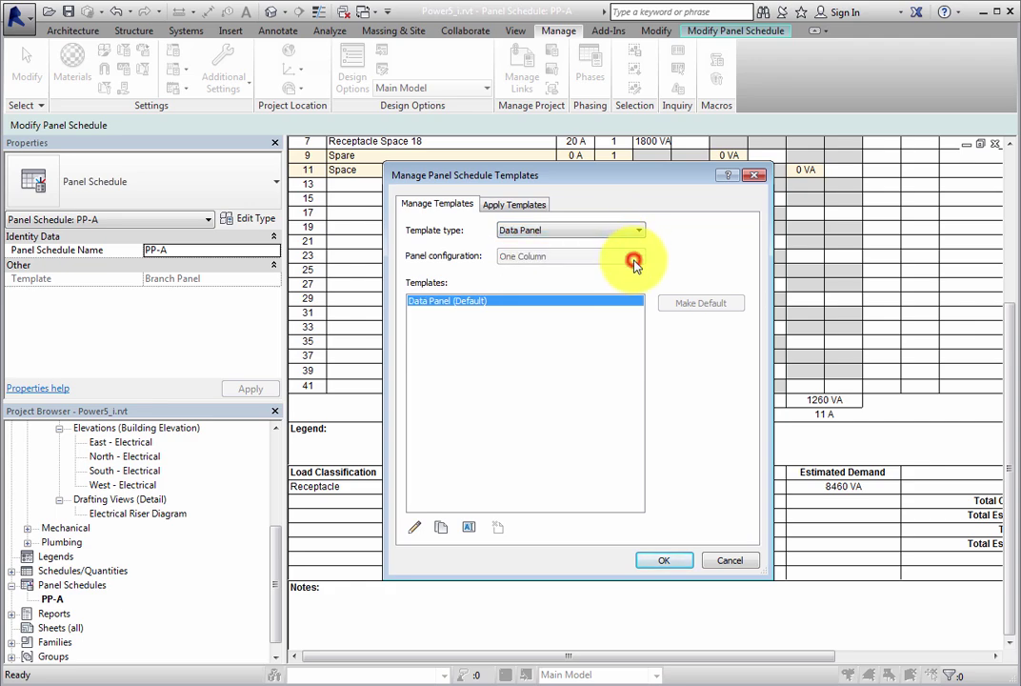
left_click(637, 237)
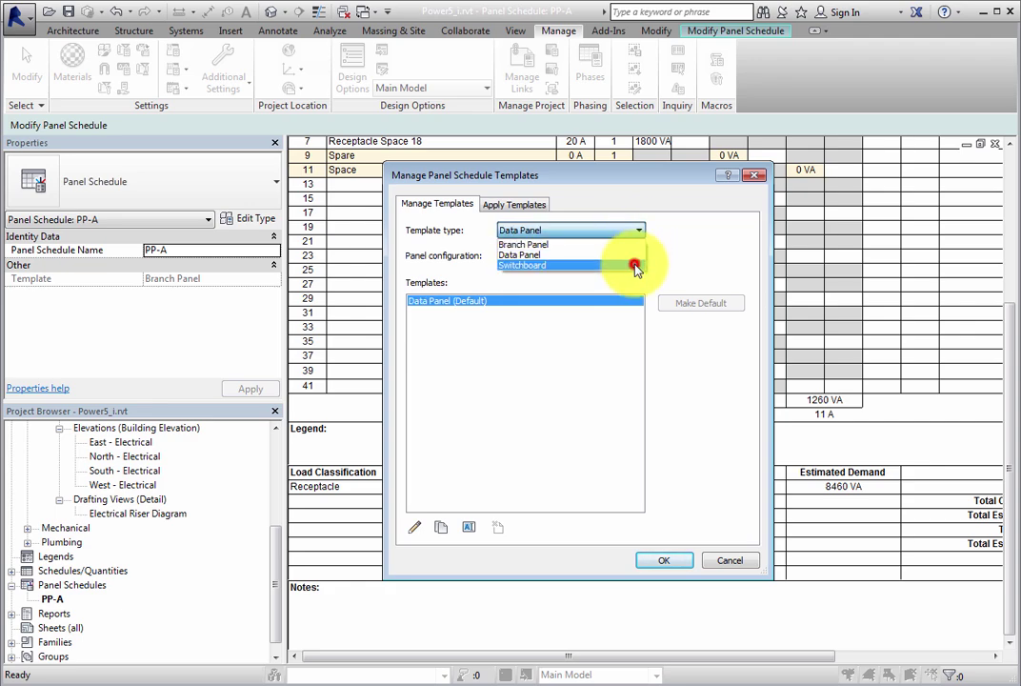
left_click(636, 265)
left_click(638, 235)
left_click(636, 244)
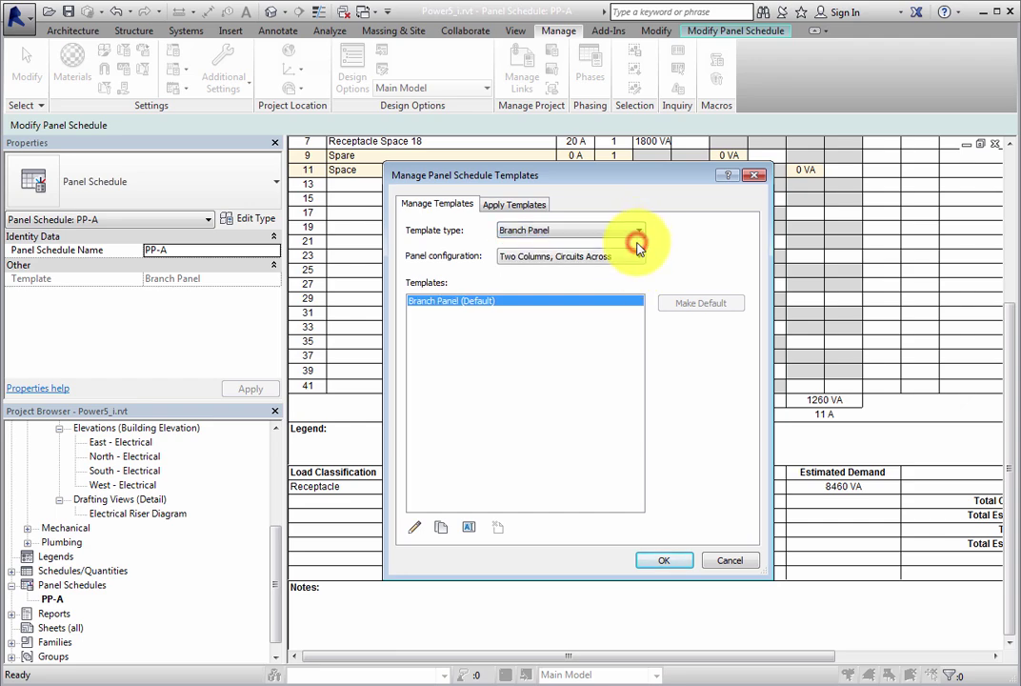
left_click(637, 259)
left_click(637, 258)
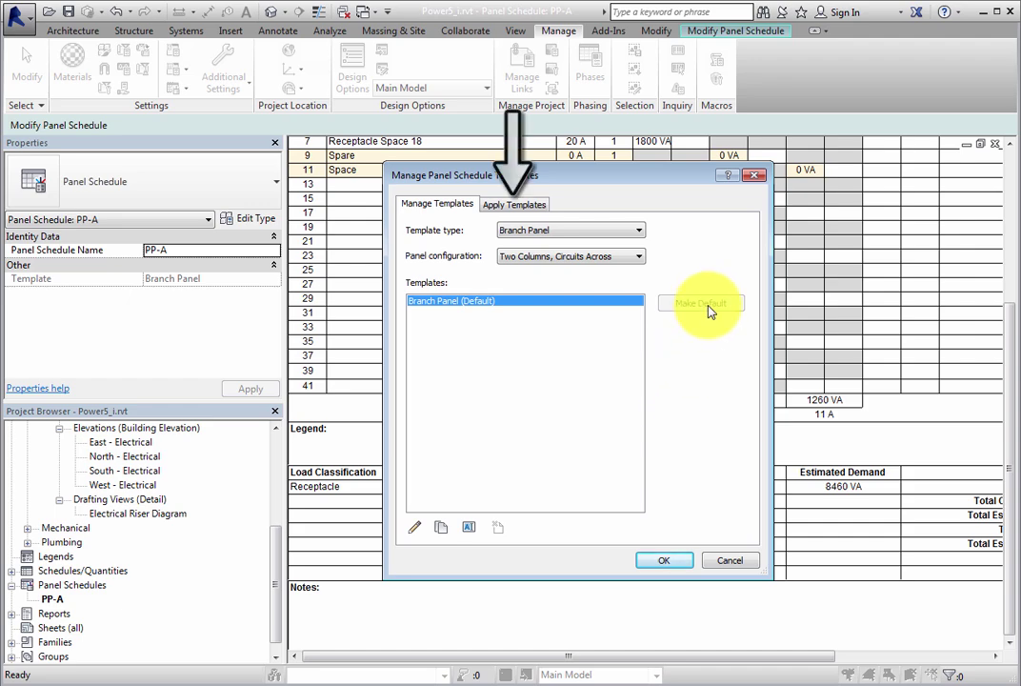
- Review the template type and configuration choices for applying a template to PP-A, and leave the template manager without changes
left_click(536, 208)
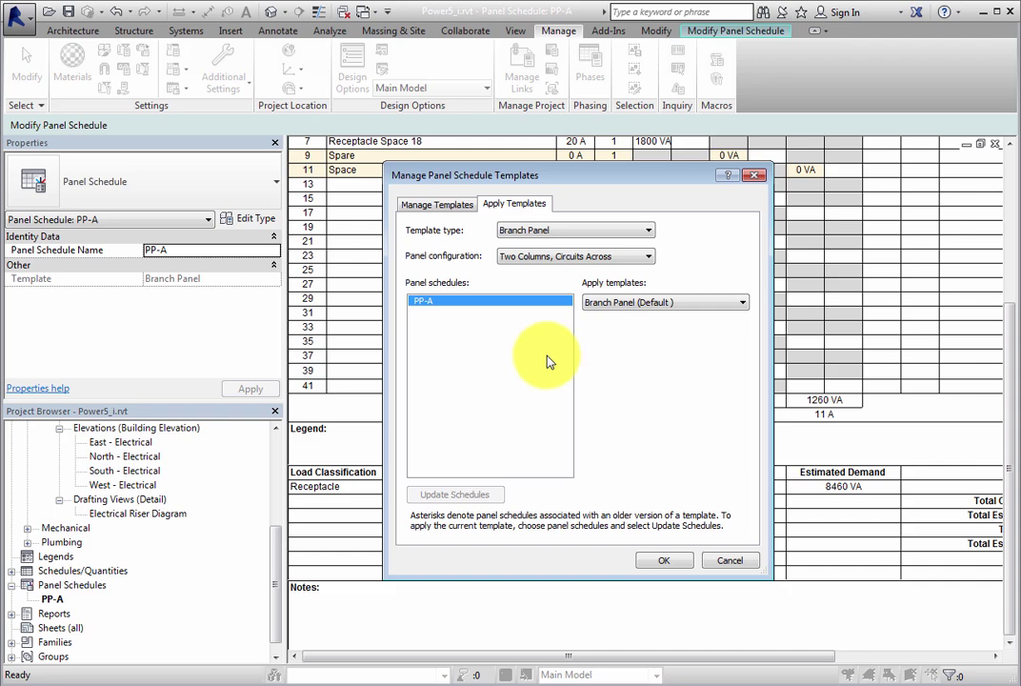
left_click(645, 233)
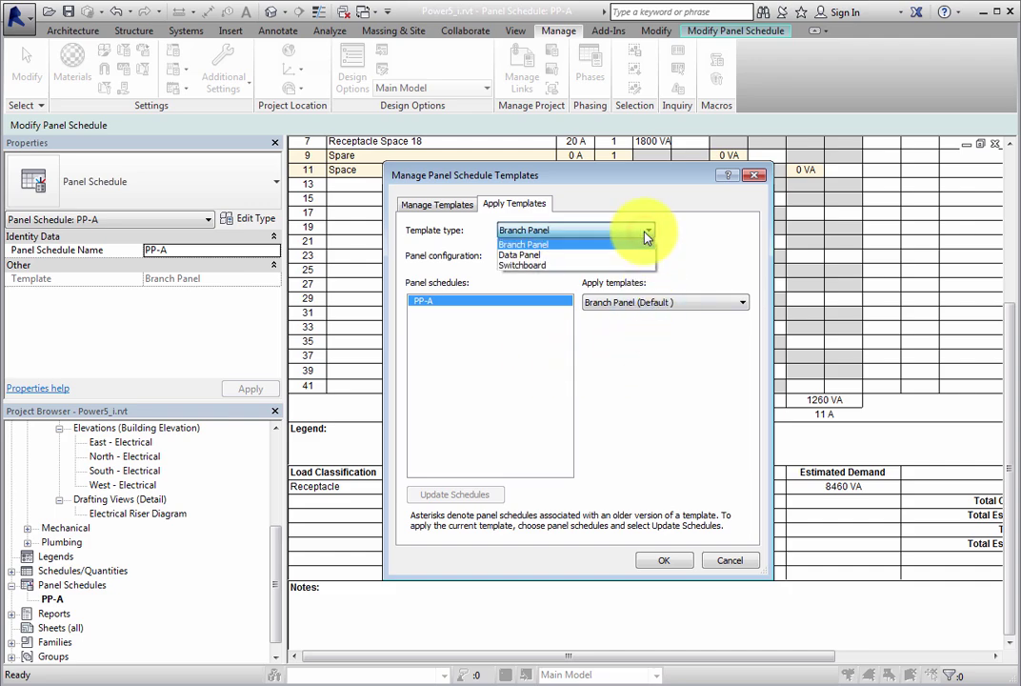
left_click(645, 233)
left_click(647, 259)
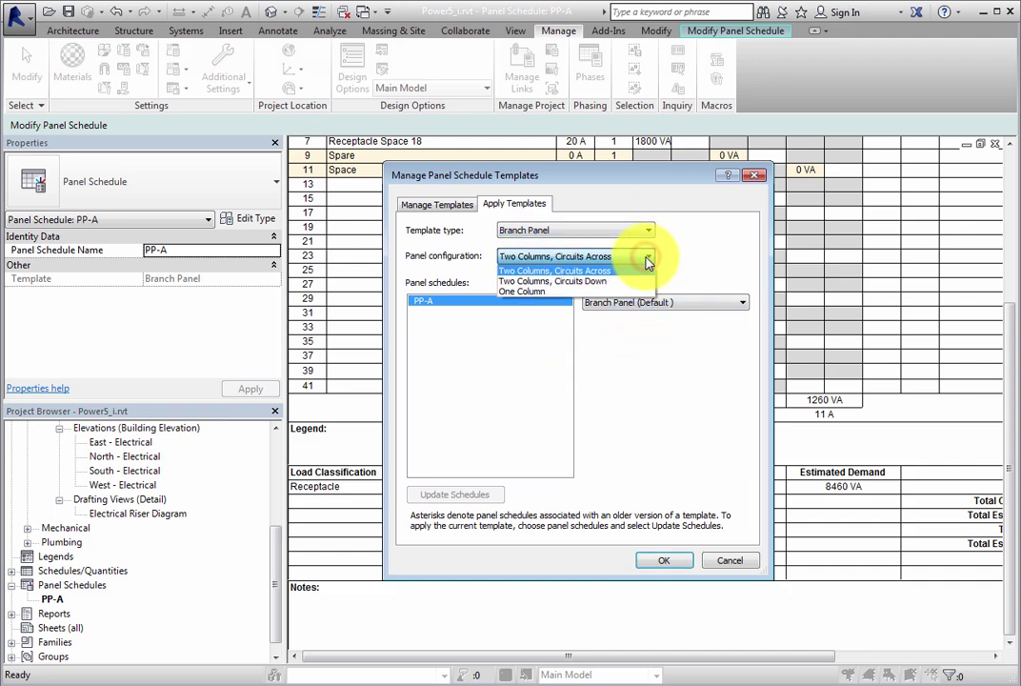
left_click(647, 259)
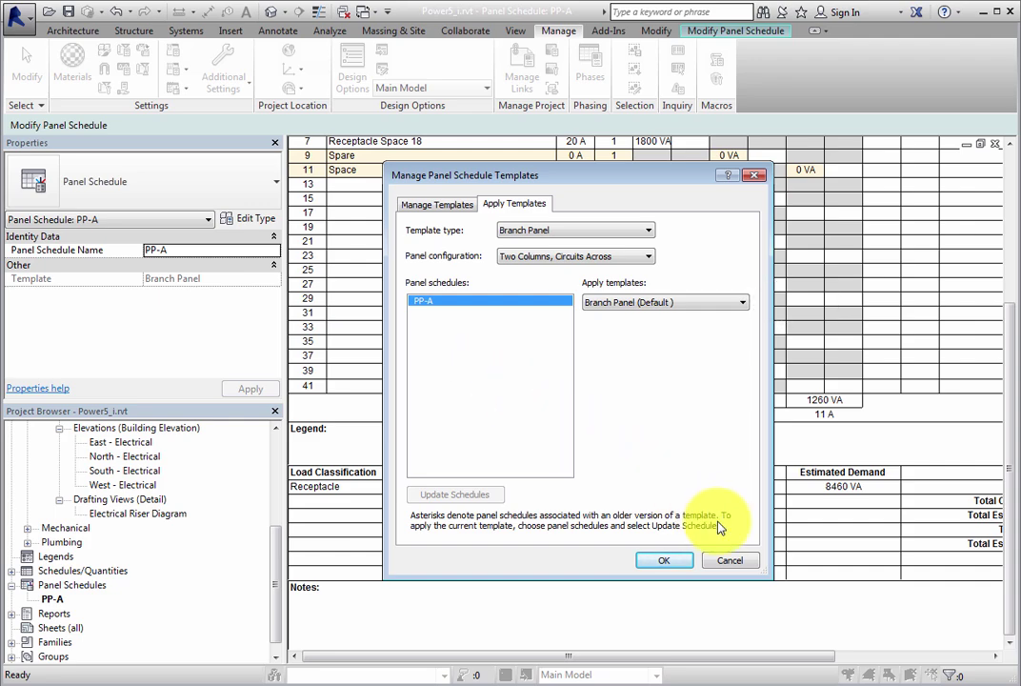
left_click(727, 561)
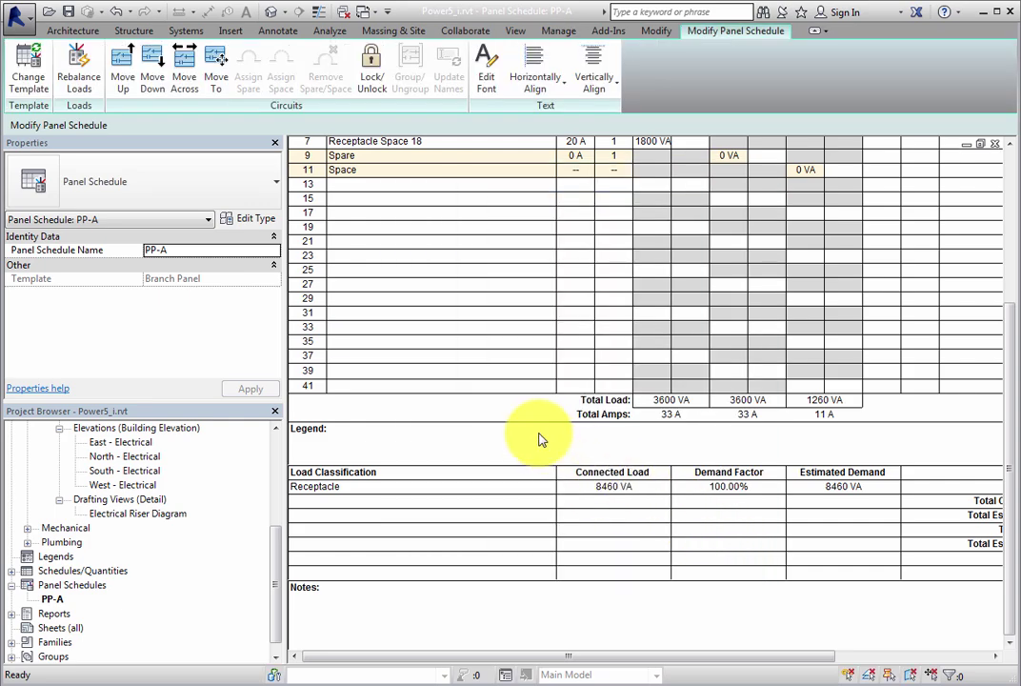
- Open the default Branch Panel template with the Two Columns, Circuits Across configuration for editing
left_click(567, 33)
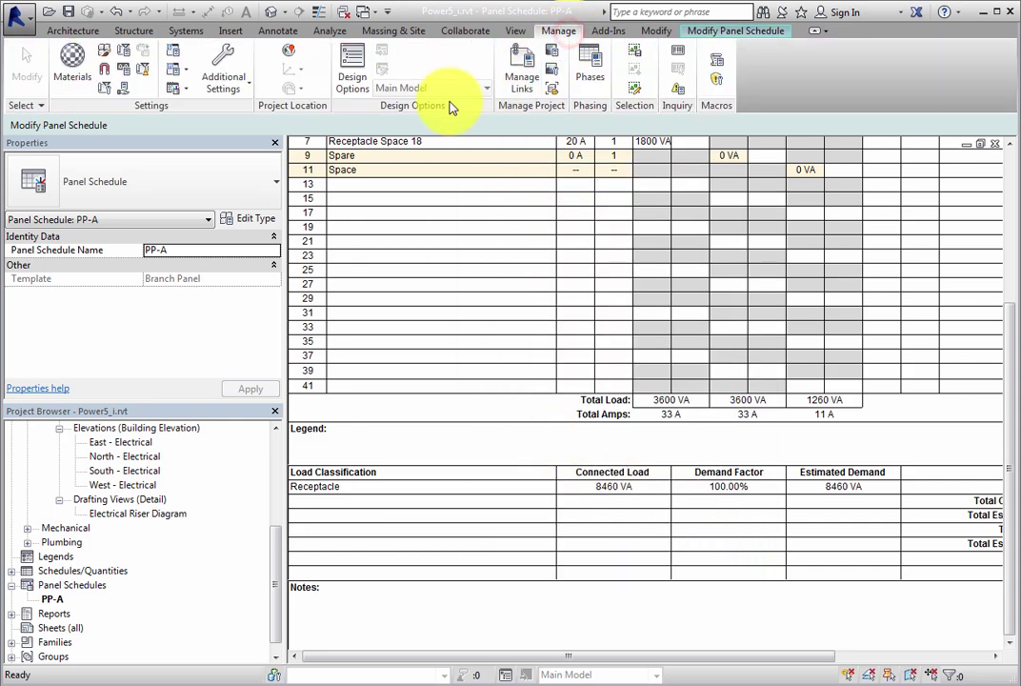
left_click(180, 91)
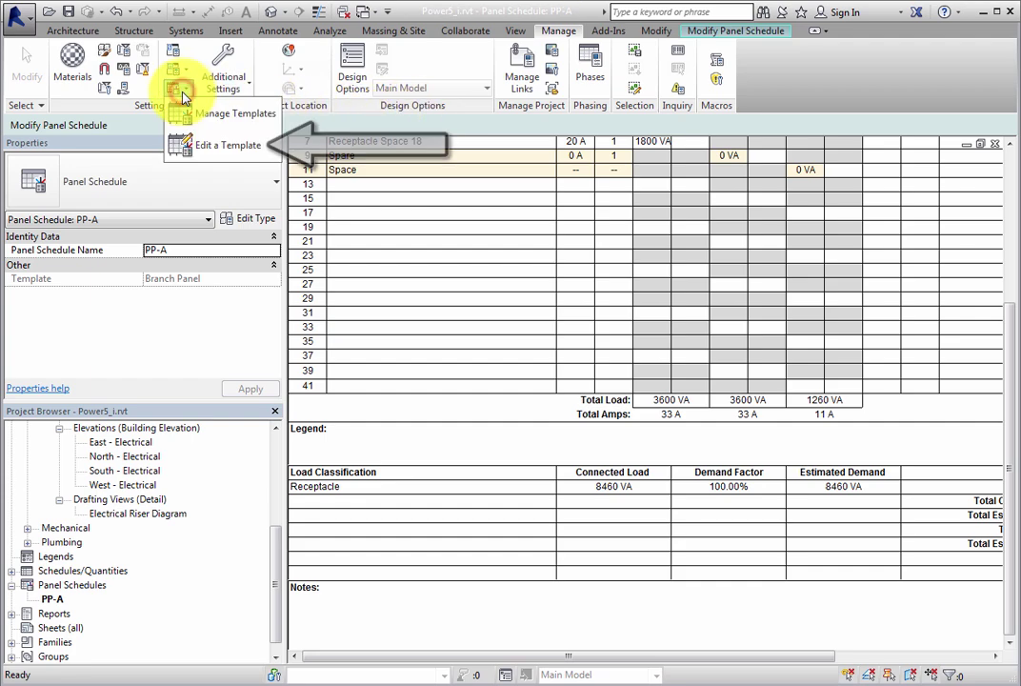
left_click(243, 153)
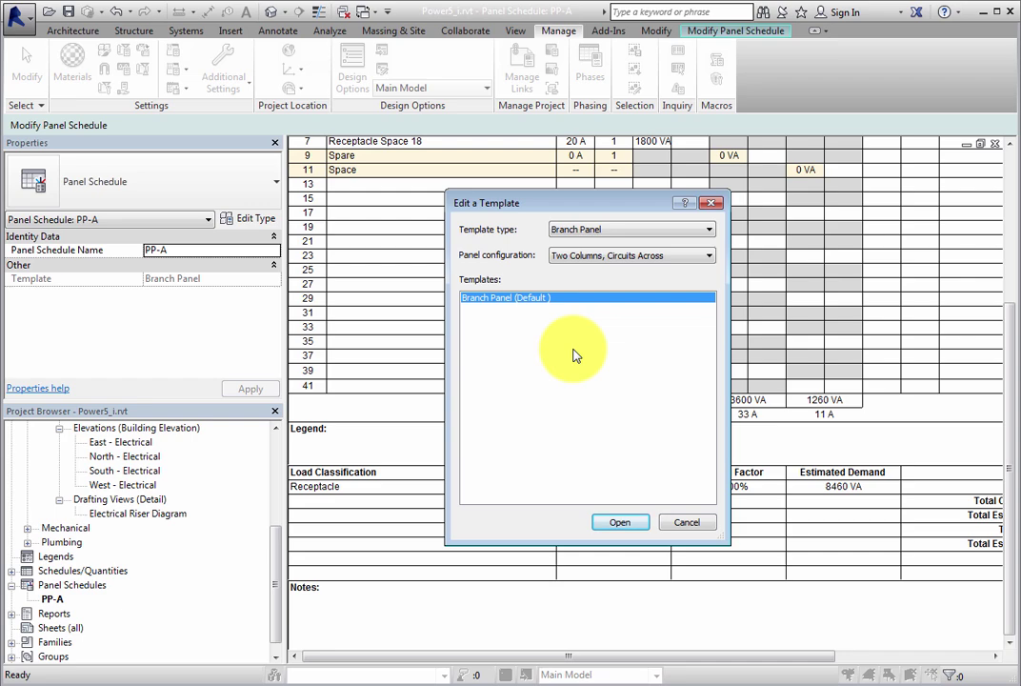
left_click(700, 230)
left_click(699, 232)
left_click(708, 257)
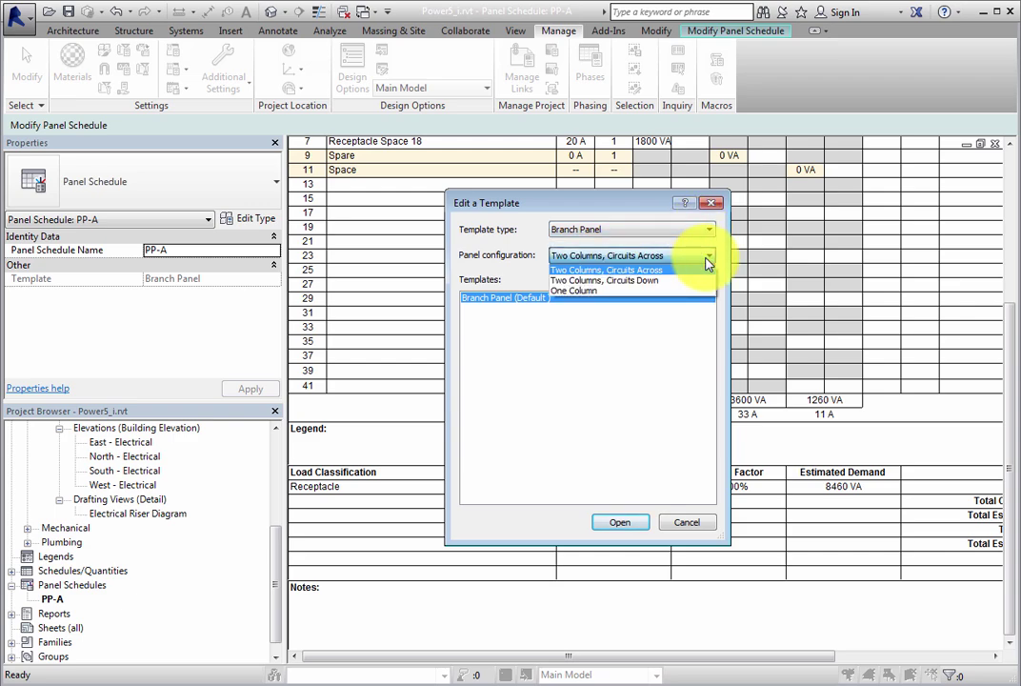
left_click(707, 259)
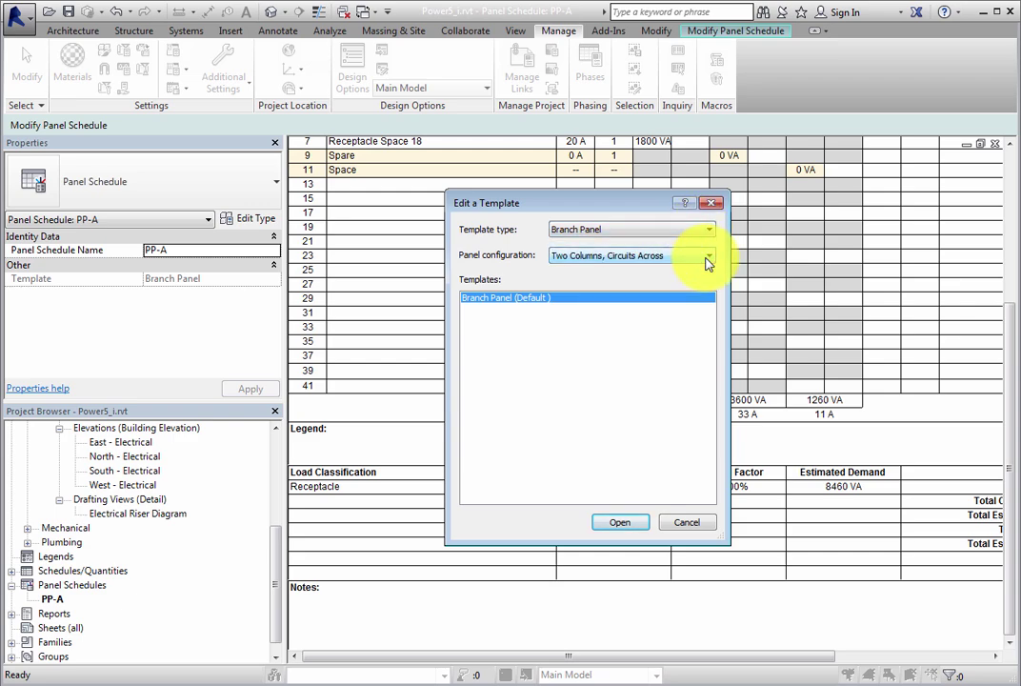
left_click(621, 524)
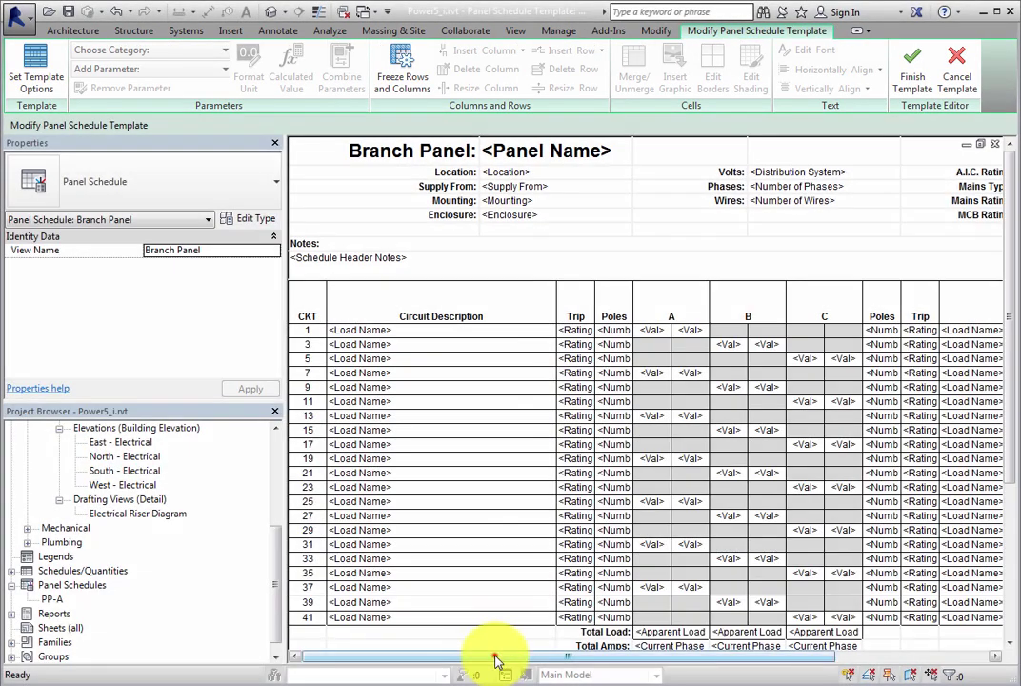
mouse_move(489, 659)
left_mouse_down()
mouse_move(652, 655)
mouse_move(521, 662)
mouse_move(486, 645)
left_mouse_up()
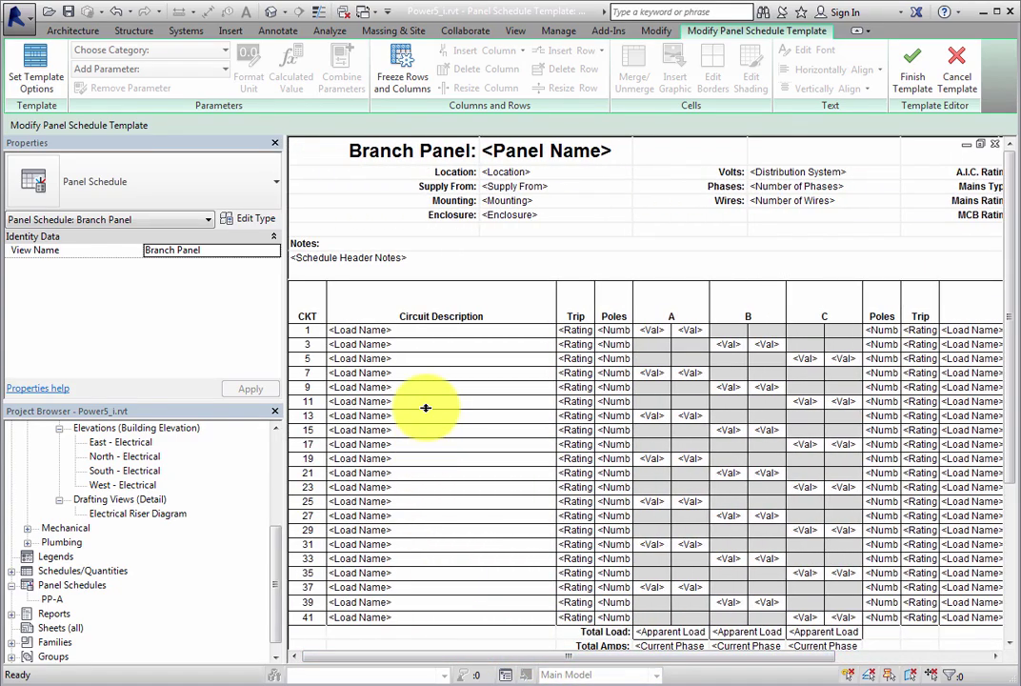